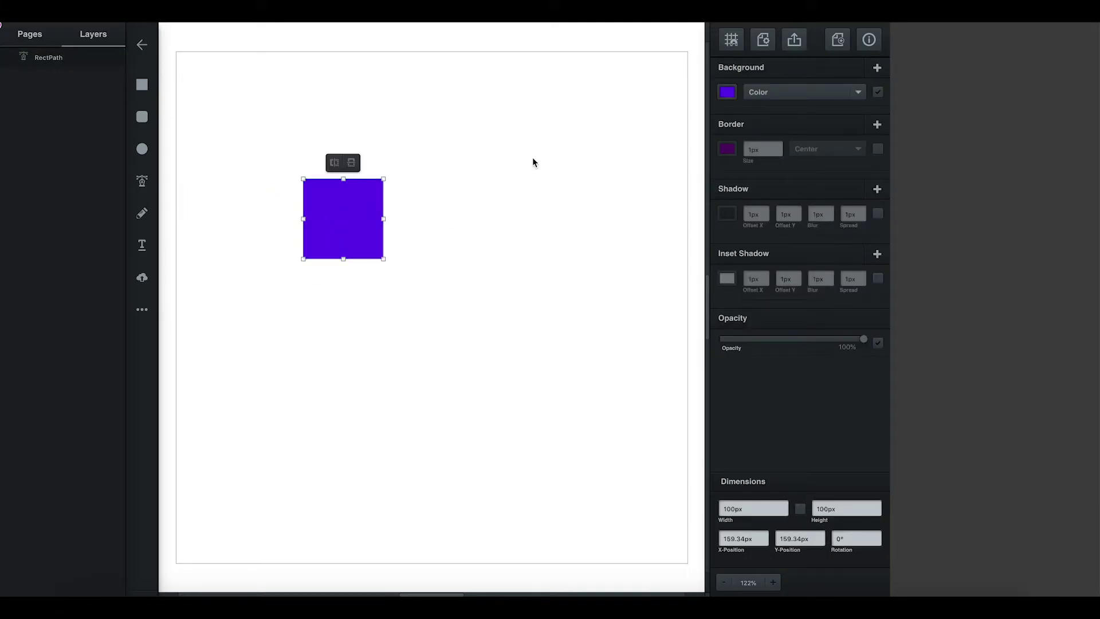
# Draw a green circle right of the square and size it to 100 × 100 px.
pyautogui.click(143, 150)
pyautogui.moveTo(428, 118); pyautogui.dragTo(516, 202)
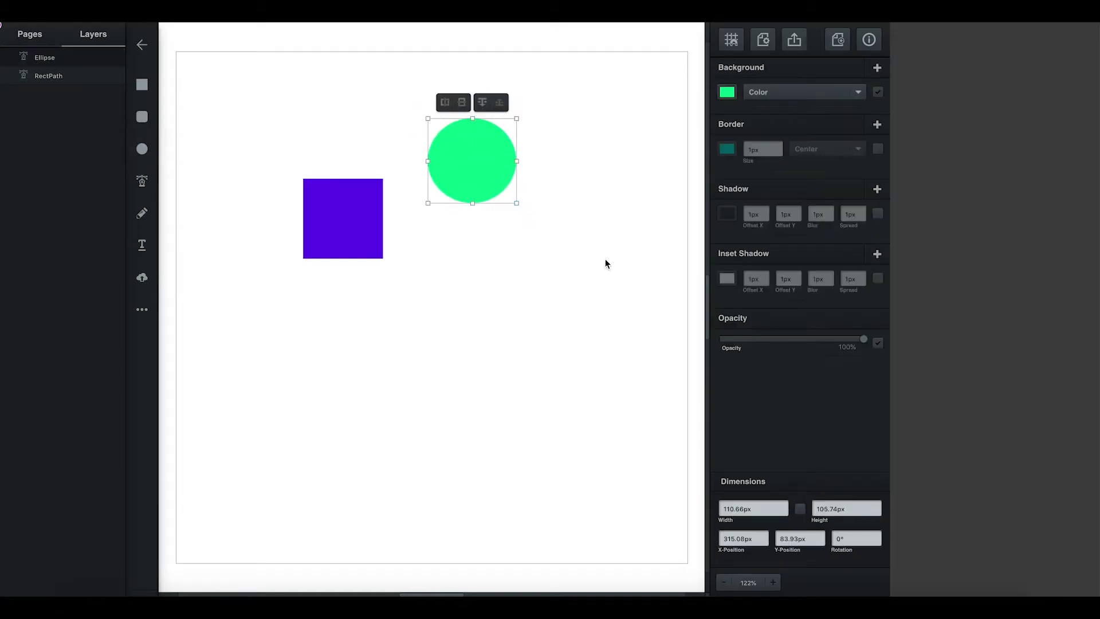
pyautogui.click(766, 508)
pyautogui.press('BackSpace')
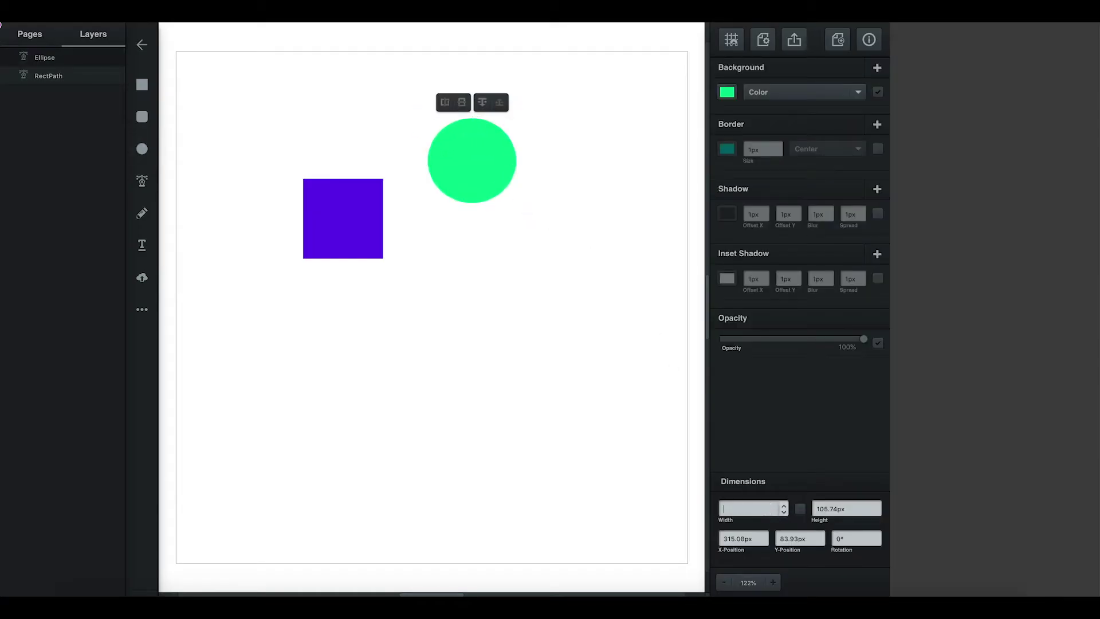
pyautogui.write('100')
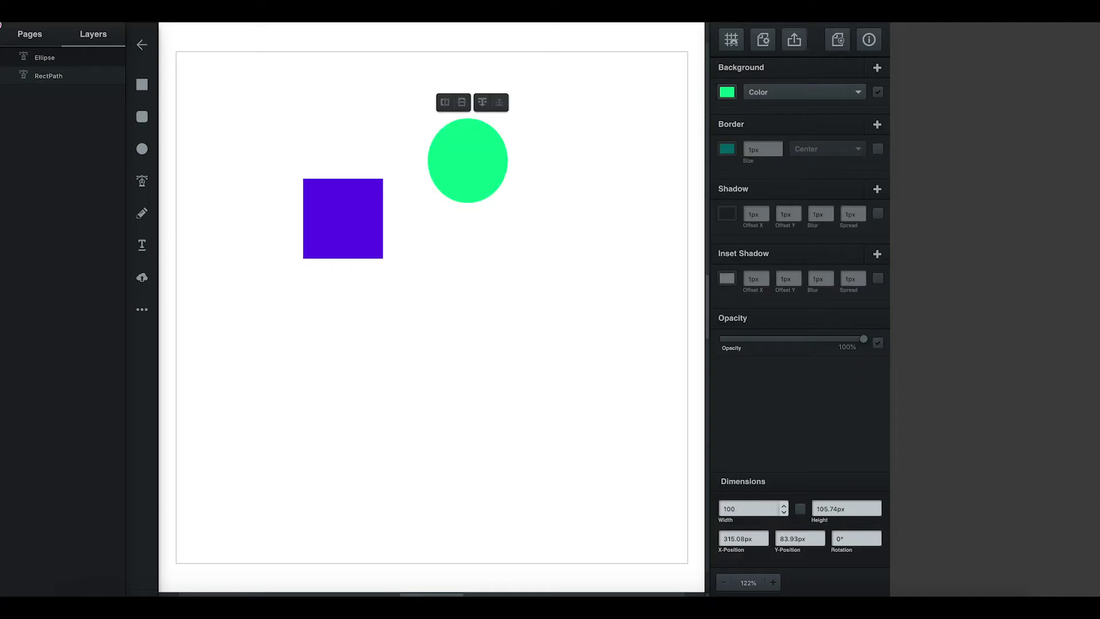
pyautogui.click(852, 509)
pyautogui.press('BackSpace')
pyautogui.write('100')
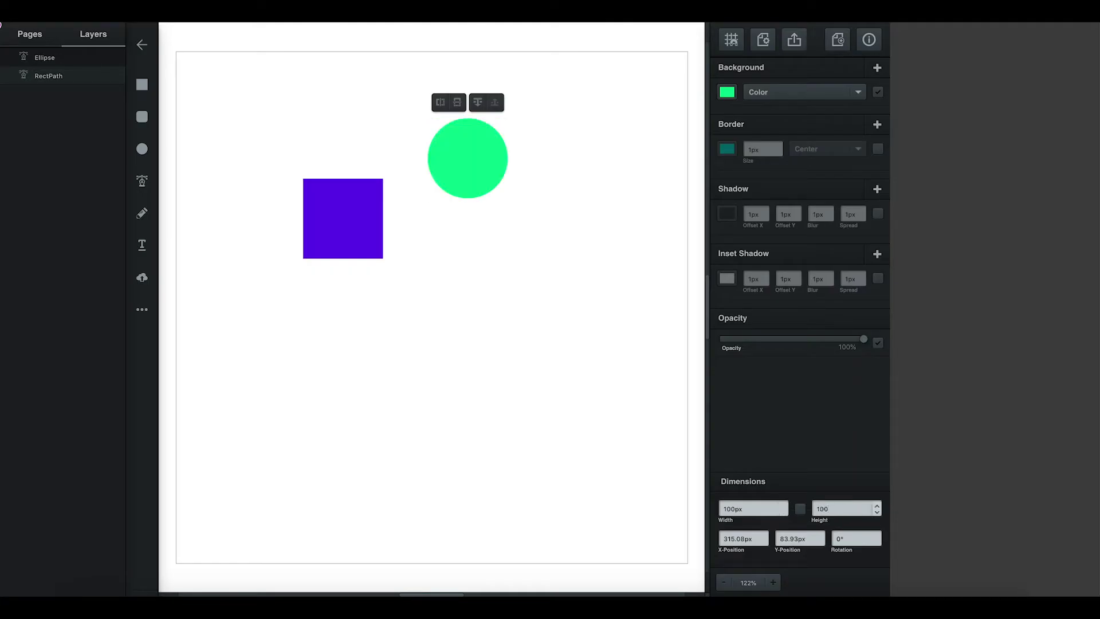
pyautogui.press('Return')
pyautogui.moveTo(482, 173); pyautogui.dragTo(519, 181)
# Duplicate the purple square and overlap the copy with the circle's lower half.
pyautogui.click(342, 232)
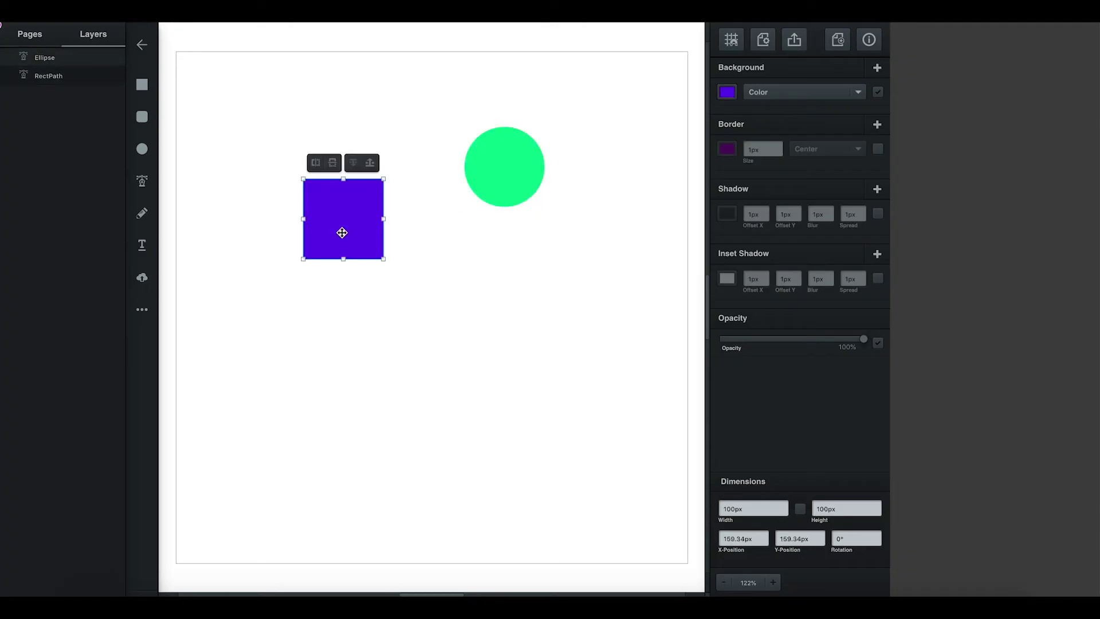
pyautogui.hotkey('ctrl', 'd')
pyautogui.moveTo(342, 236); pyautogui.dragTo(507, 296)
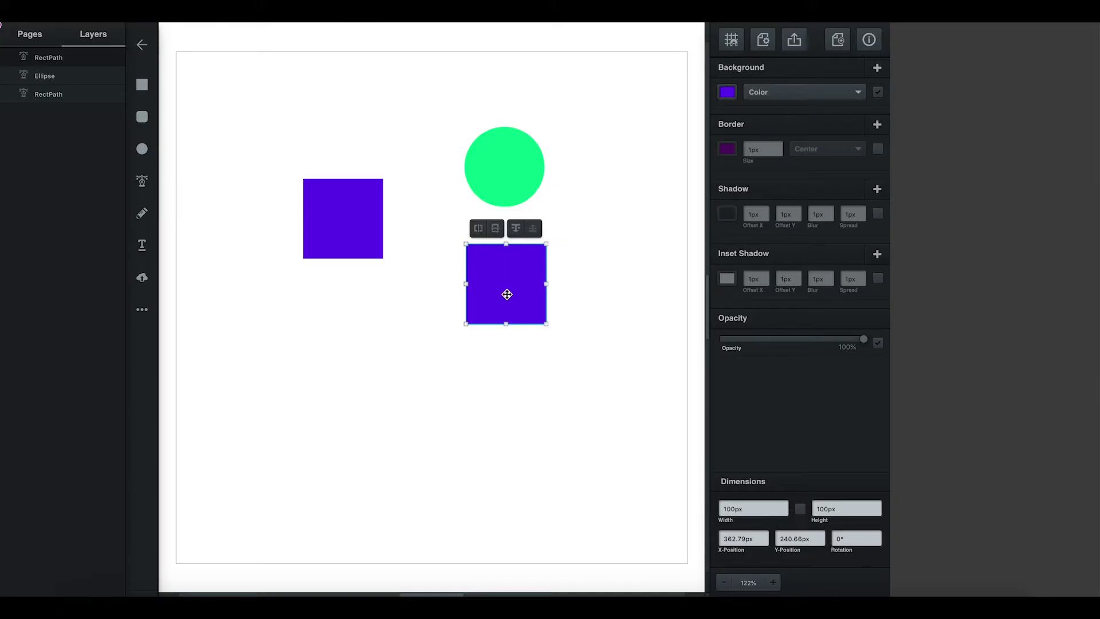
pyautogui.moveTo(507, 294); pyautogui.dragTo(506, 218)
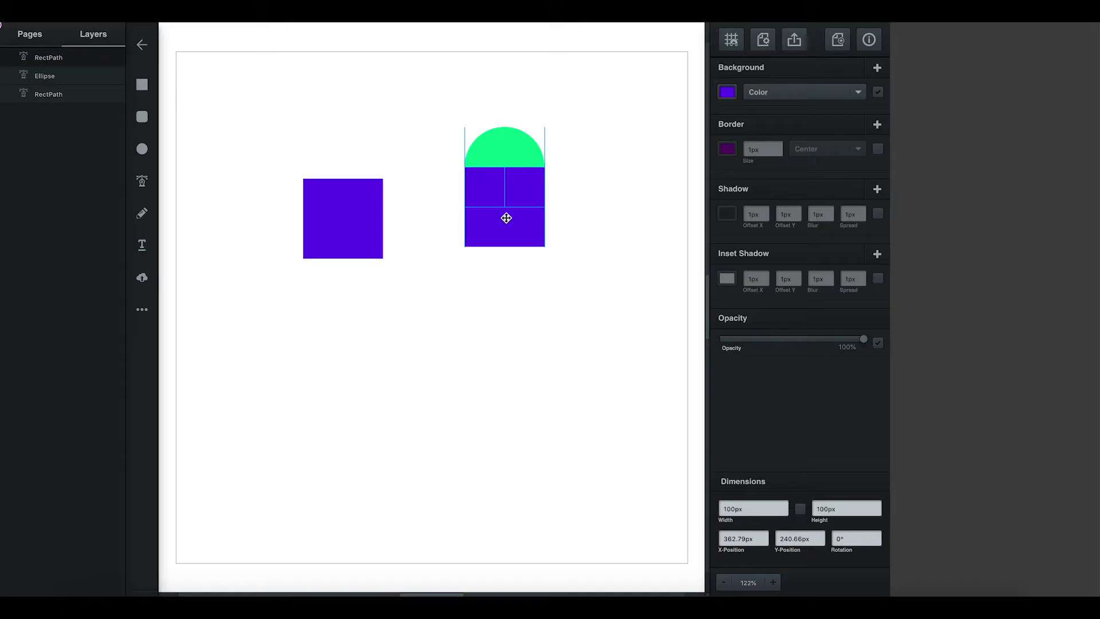
# Subtract the square copy from the circle, leaving a 100 × 50 px green half-circle.
pyautogui.click(545, 317)
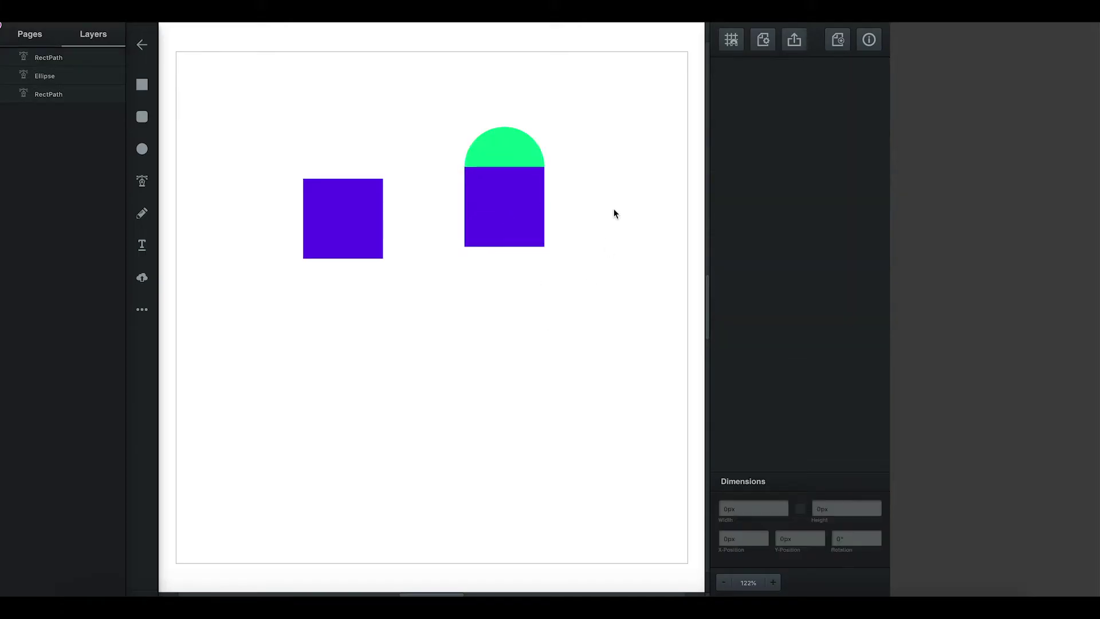
pyautogui.moveTo(432, 98); pyautogui.dragTo(577, 287)
pyautogui.click(491, 112)
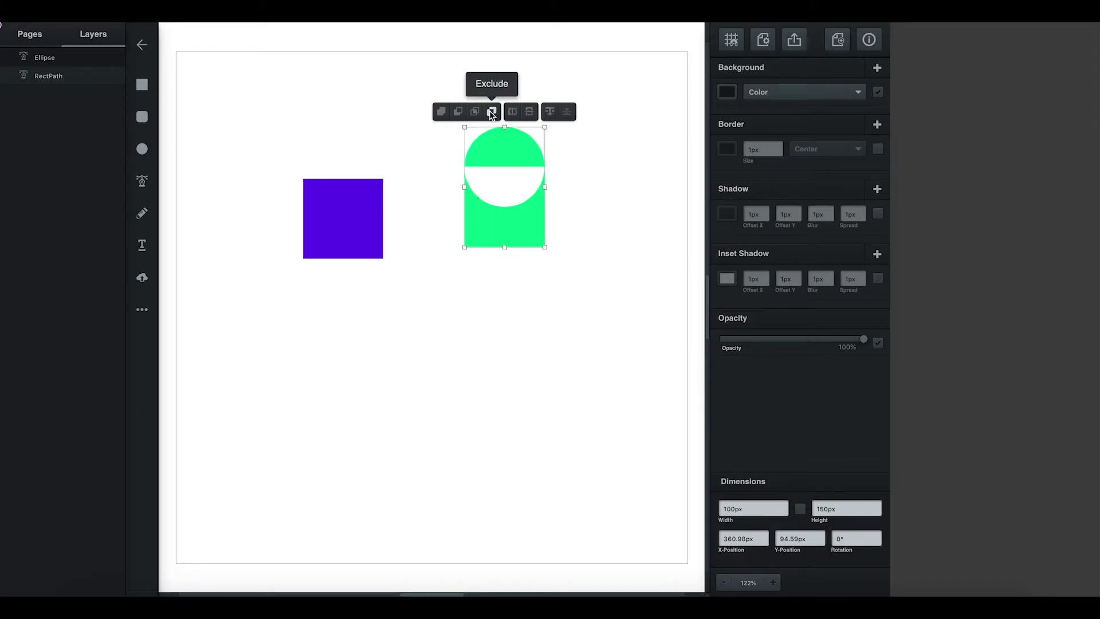
pyautogui.click(475, 112)
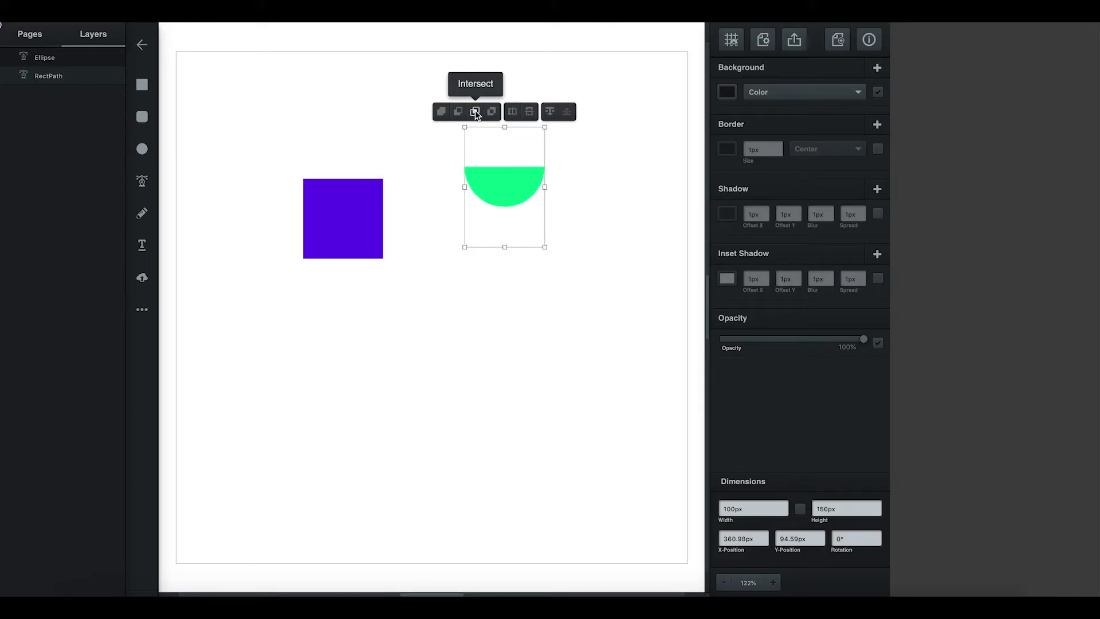
pyautogui.click(458, 111)
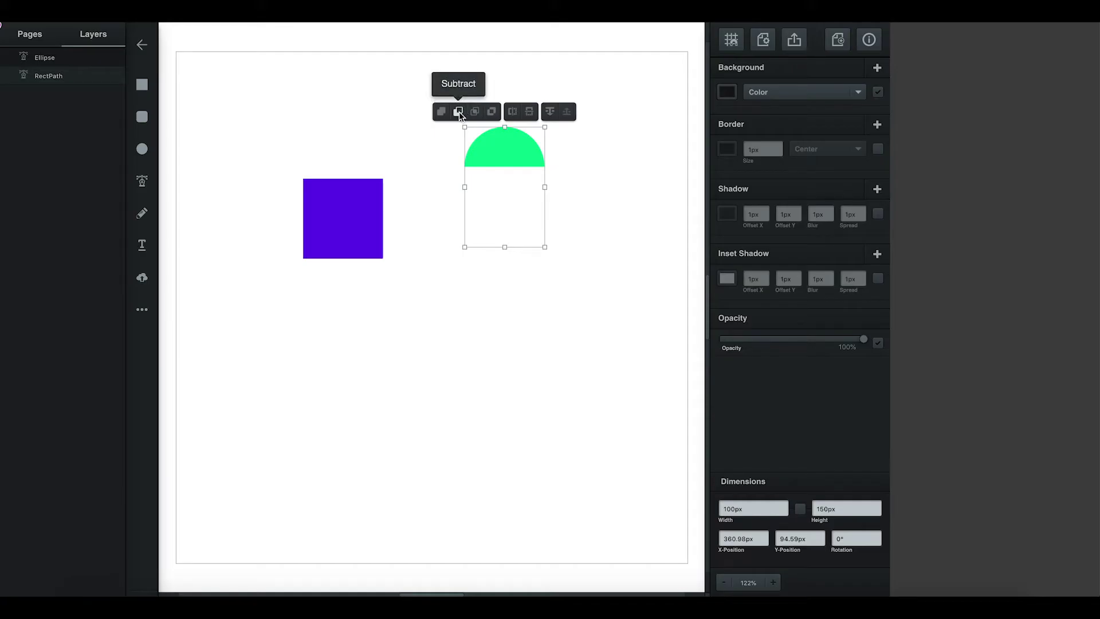
# Move the green half-circle down and place a duplicate below it.
pyautogui.click(507, 329)
pyautogui.moveTo(514, 147); pyautogui.dragTo(527, 228)
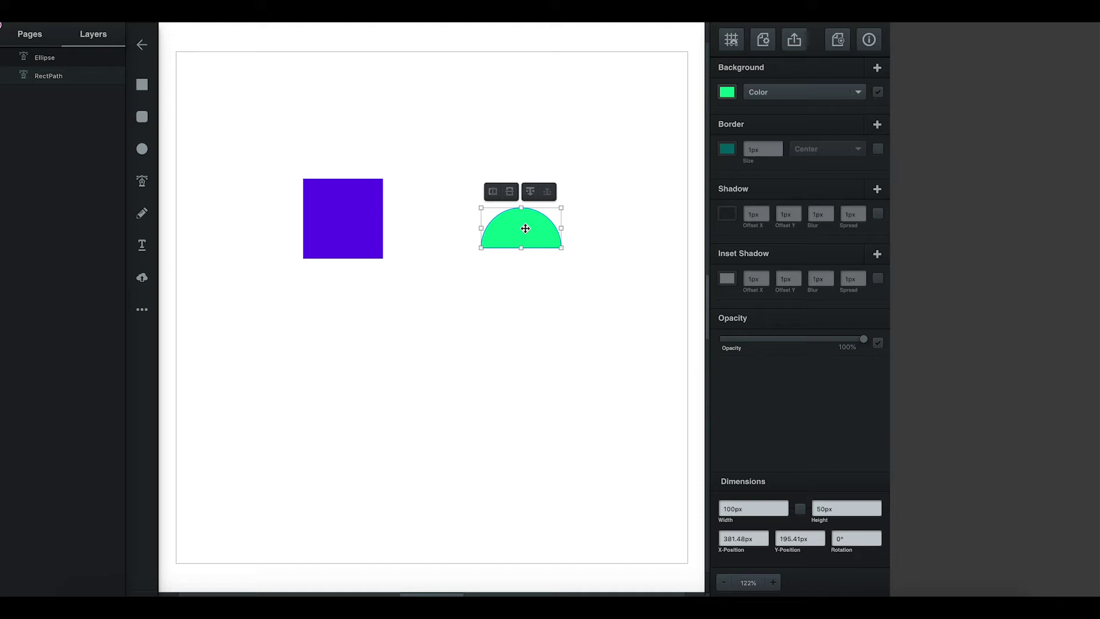
pyautogui.moveTo(525, 228); pyautogui.dragTo(525, 314)
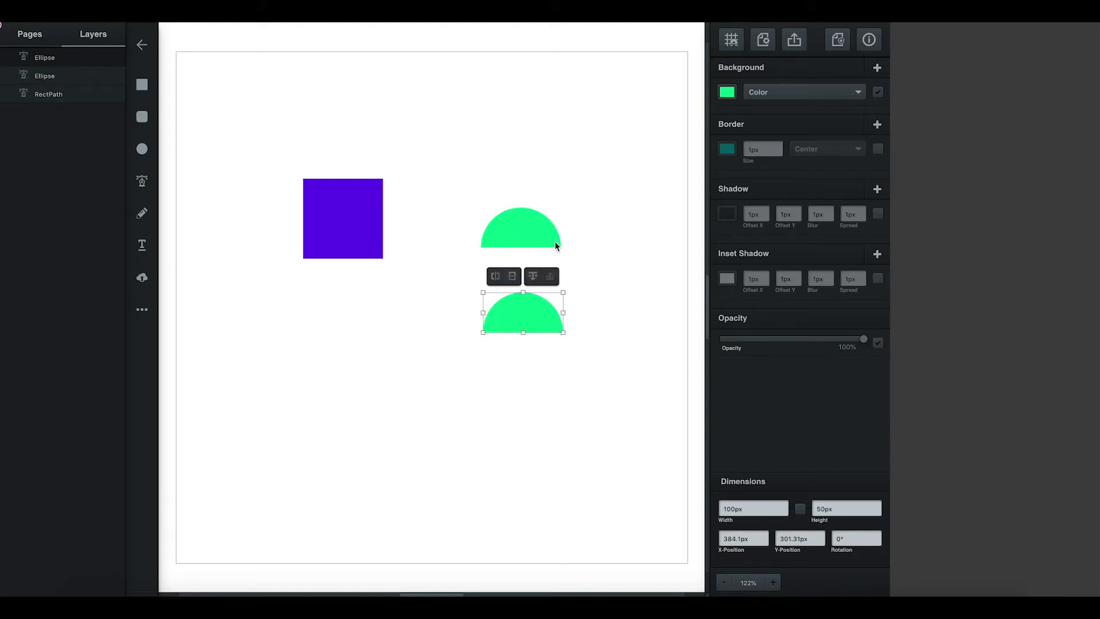
# Cut a half-circle notch from the purple square's bottom edge with Subtract.
pyautogui.moveTo(538, 229); pyautogui.dragTo(519, 191)
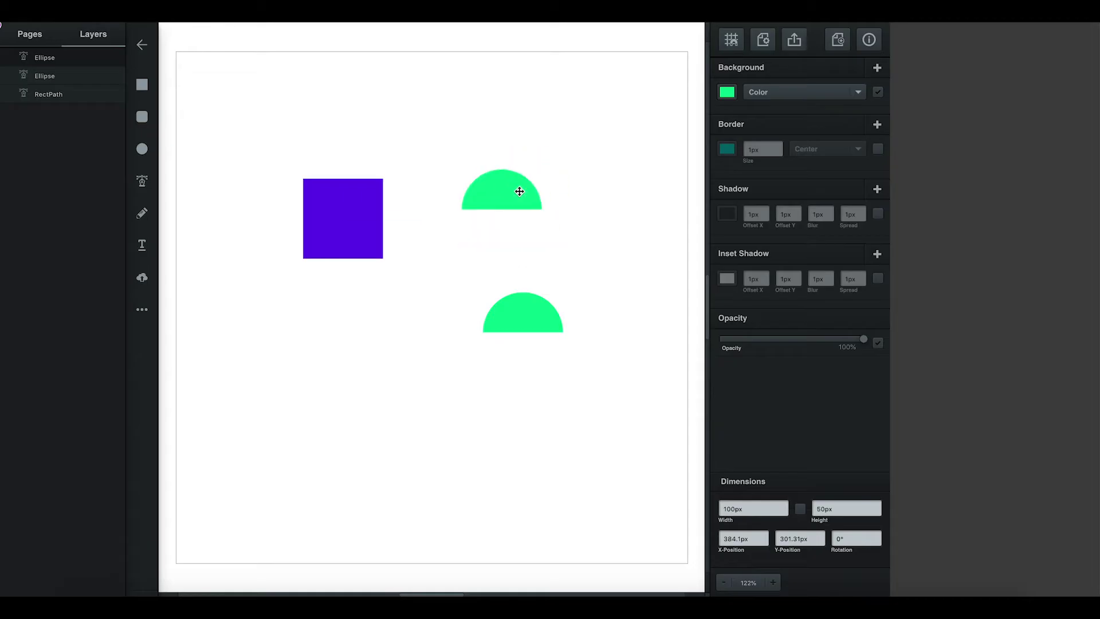
pyautogui.moveTo(519, 192); pyautogui.dragTo(359, 240)
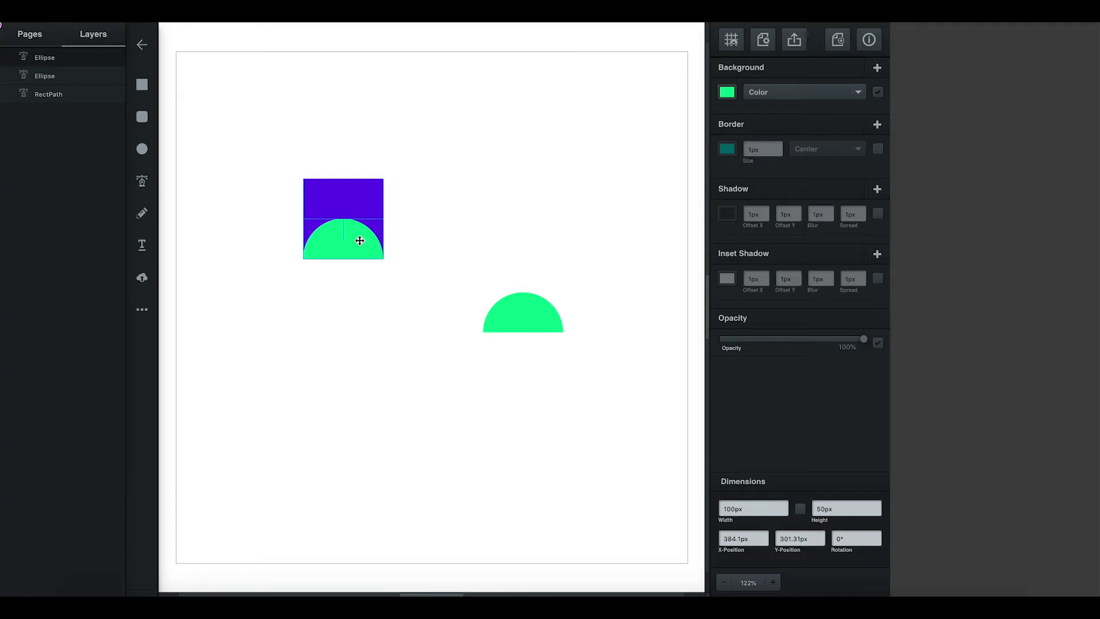
pyautogui.click(410, 236)
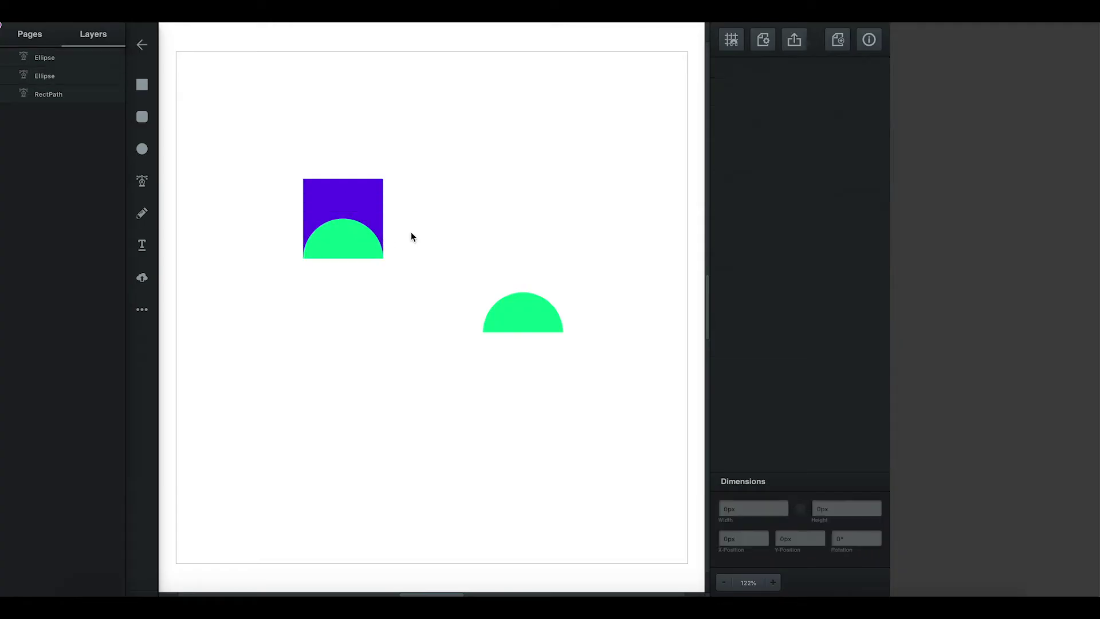
pyautogui.moveTo(281, 150); pyautogui.dragTo(404, 281)
pyautogui.click(367, 163)
pyautogui.click(297, 163)
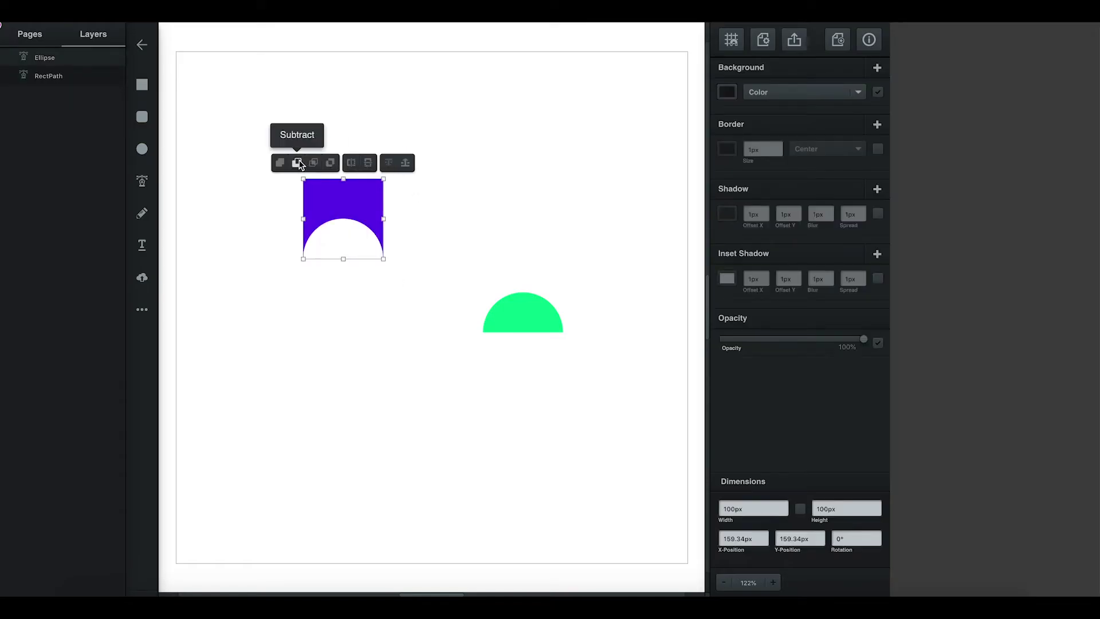
# Move the notched square down and set the spare green half-circle on its top.
pyautogui.moveTo(351, 207); pyautogui.dragTo(355, 334)
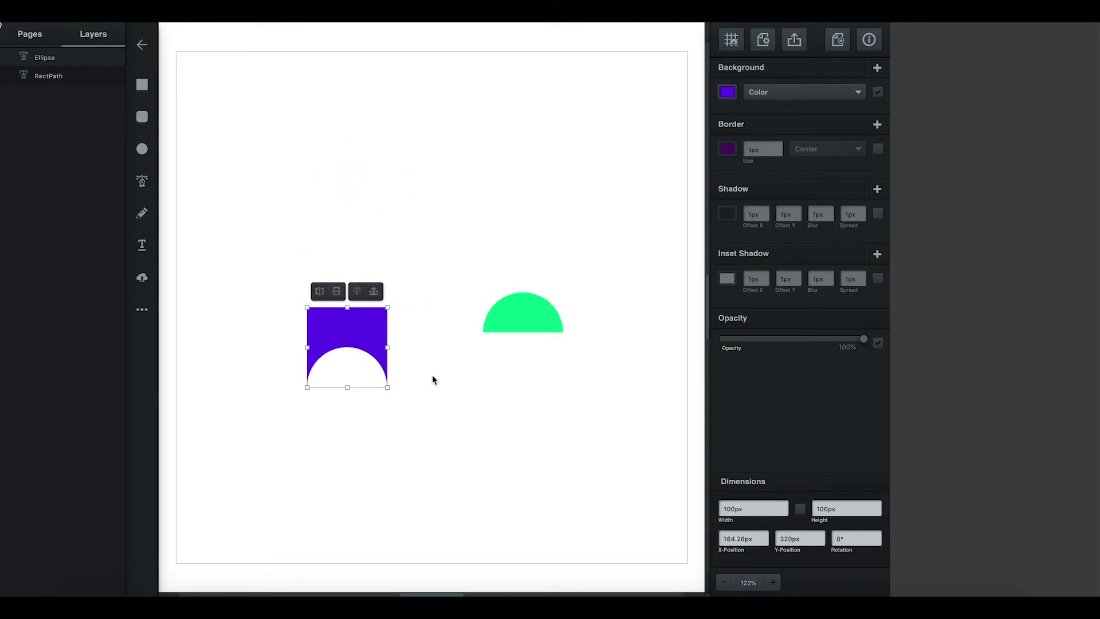
pyautogui.click(432, 376)
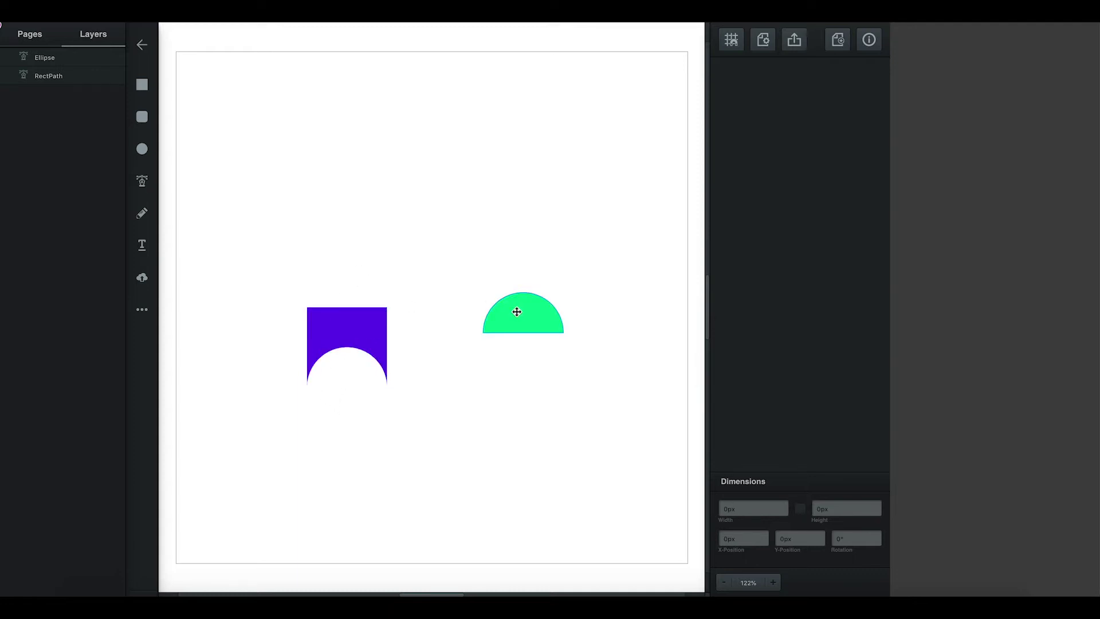
pyautogui.moveTo(517, 312); pyautogui.dragTo(341, 287)
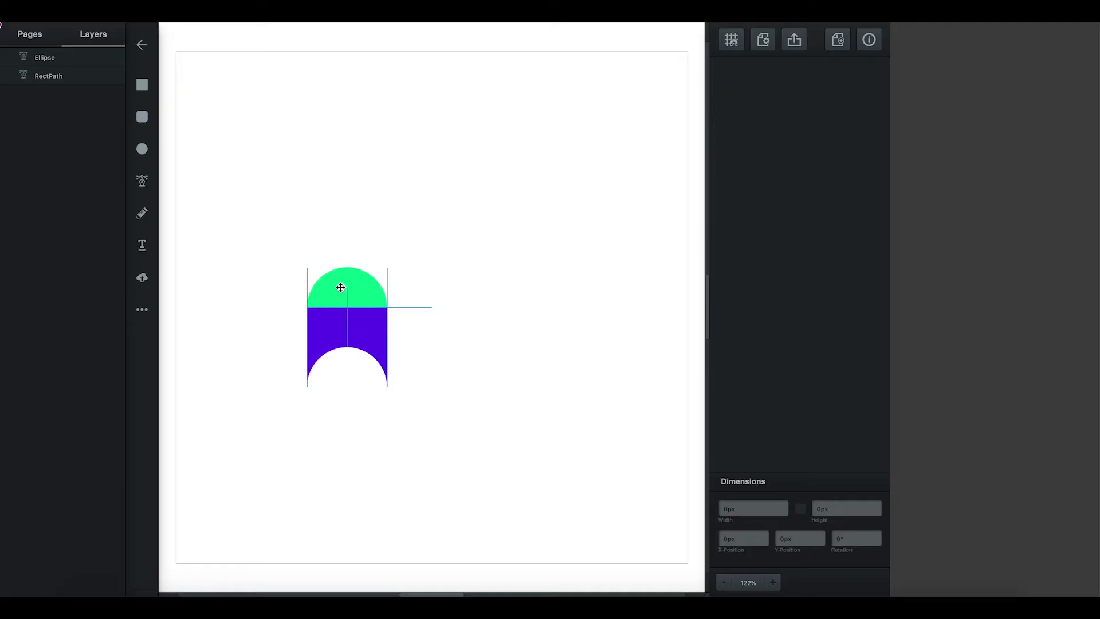
# Unite the green half-circle and notched square into one 100 × 150 px purple arch.
pyautogui.moveTo(341, 287); pyautogui.dragTo(340, 287)
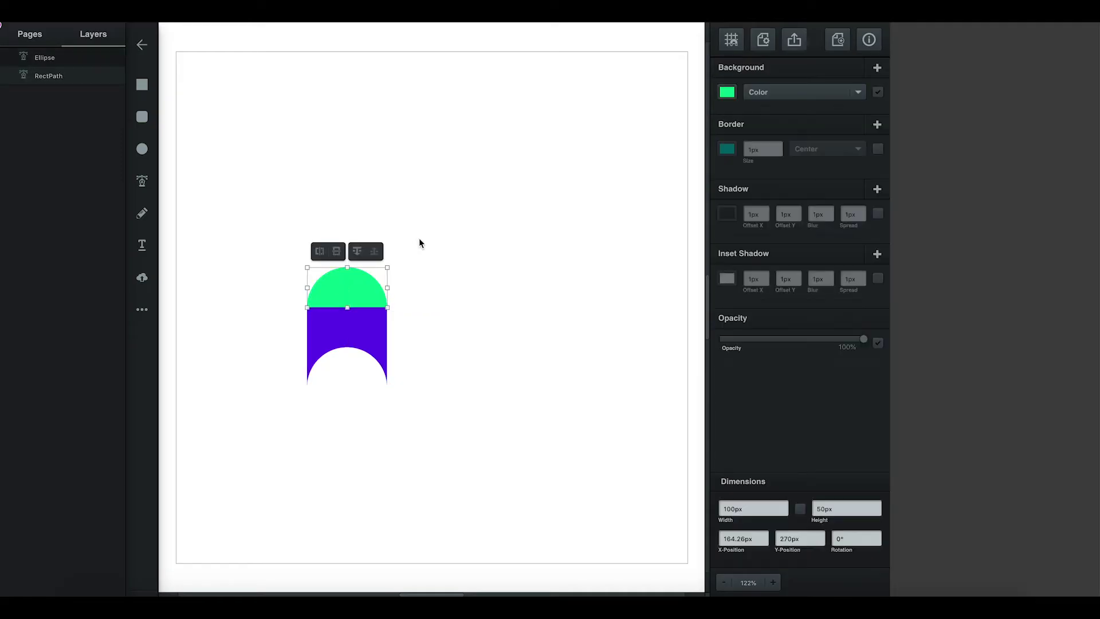
pyautogui.moveTo(276, 233); pyautogui.dragTo(426, 424)
pyautogui.click(336, 252)
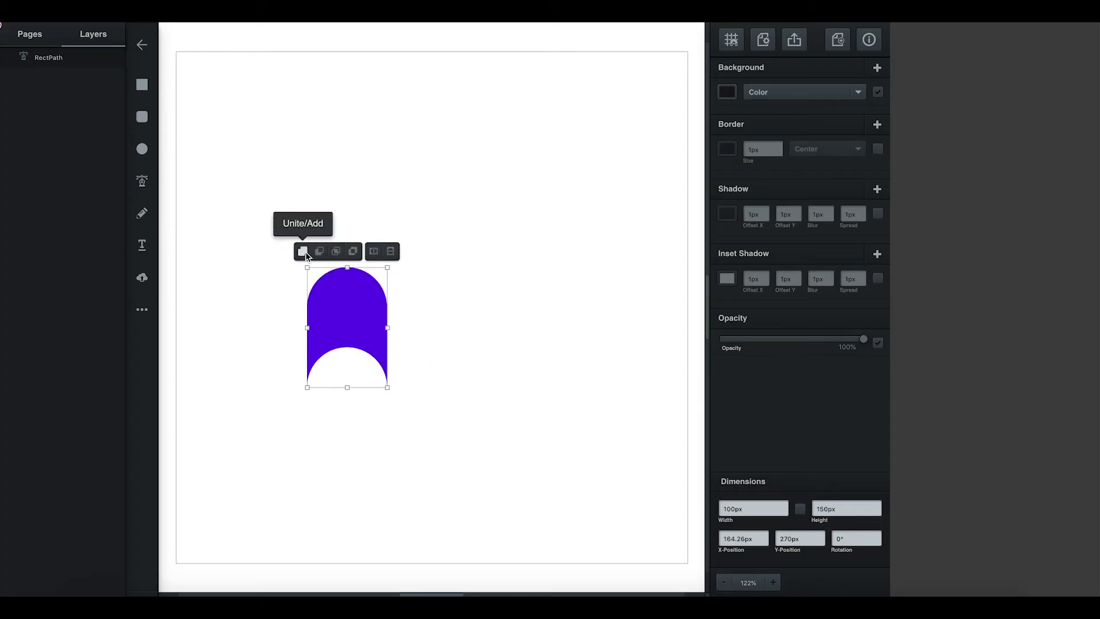
pyautogui.click(305, 252)
# Move the arch toward the top-left and place a duplicate to its right.
pyautogui.moveTo(346, 306); pyautogui.dragTo(324, 177)
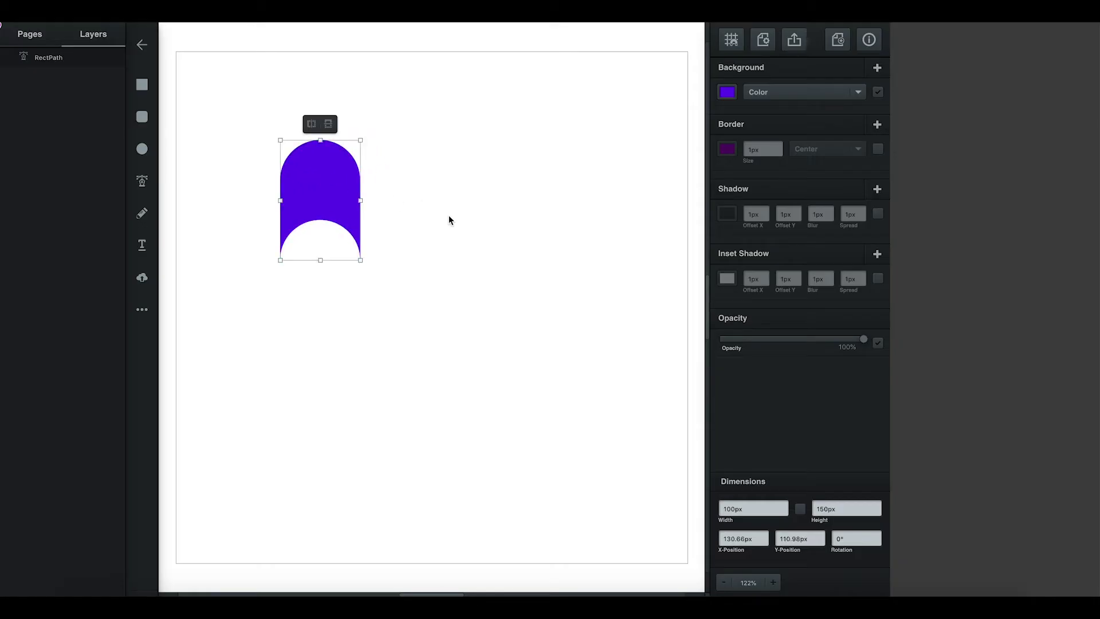
pyautogui.hotkey('ctrl', 'd')
pyautogui.moveTo(356, 216); pyautogui.dragTo(447, 203)
# Recolour the arch copy green and nest it under the purple arch.
pyautogui.click(727, 91)
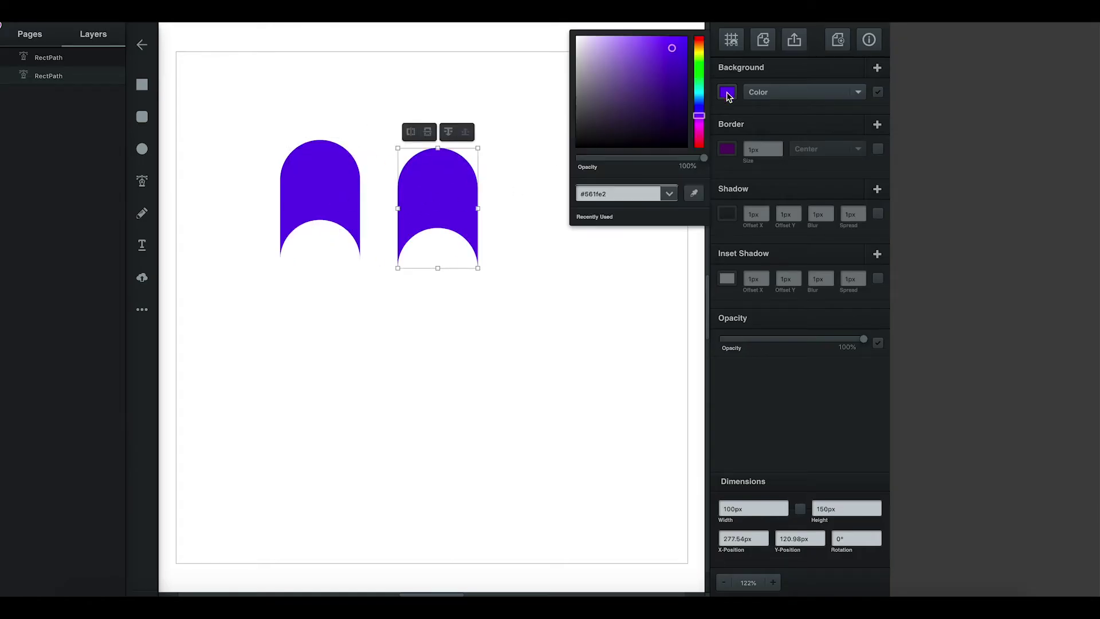
pyautogui.click(699, 74)
pyautogui.click(547, 217)
pyautogui.moveTo(456, 184); pyautogui.dragTo(330, 257)
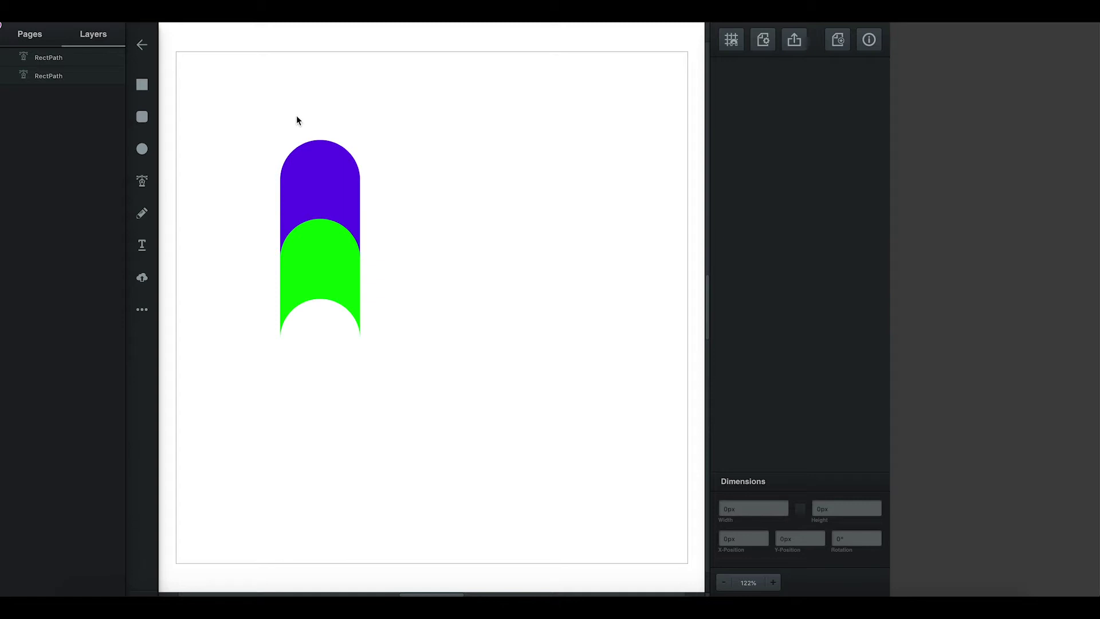
# Duplicate the stacked arch pair, move it right, and flip it upside down.
pyautogui.moveTo(246, 111); pyautogui.dragTo(393, 362)
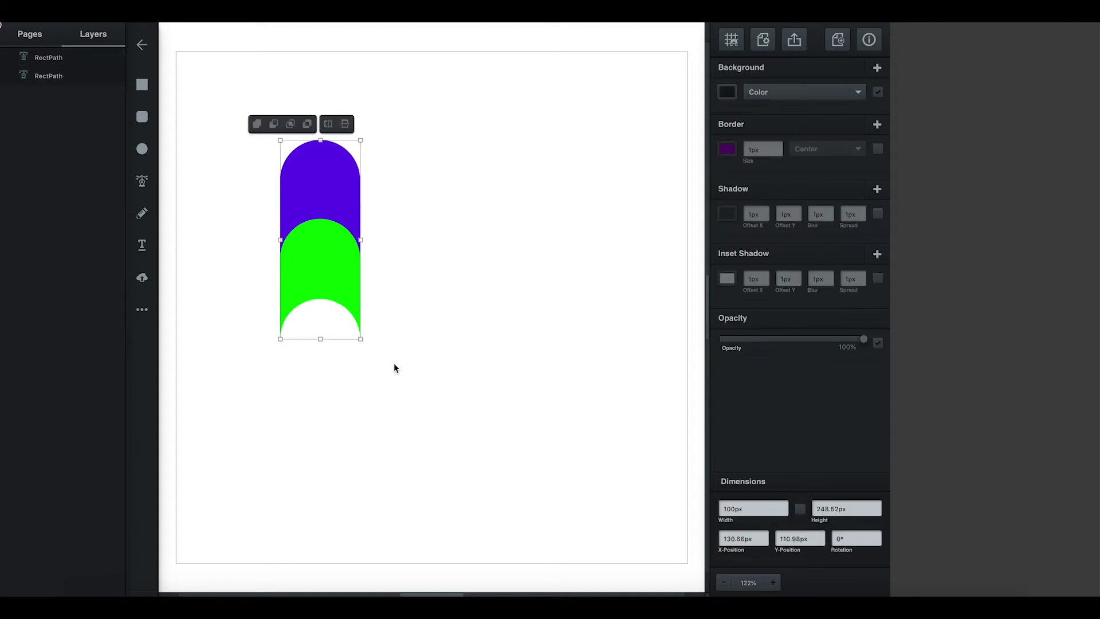
pyautogui.hotkey('ctrl', 'd')
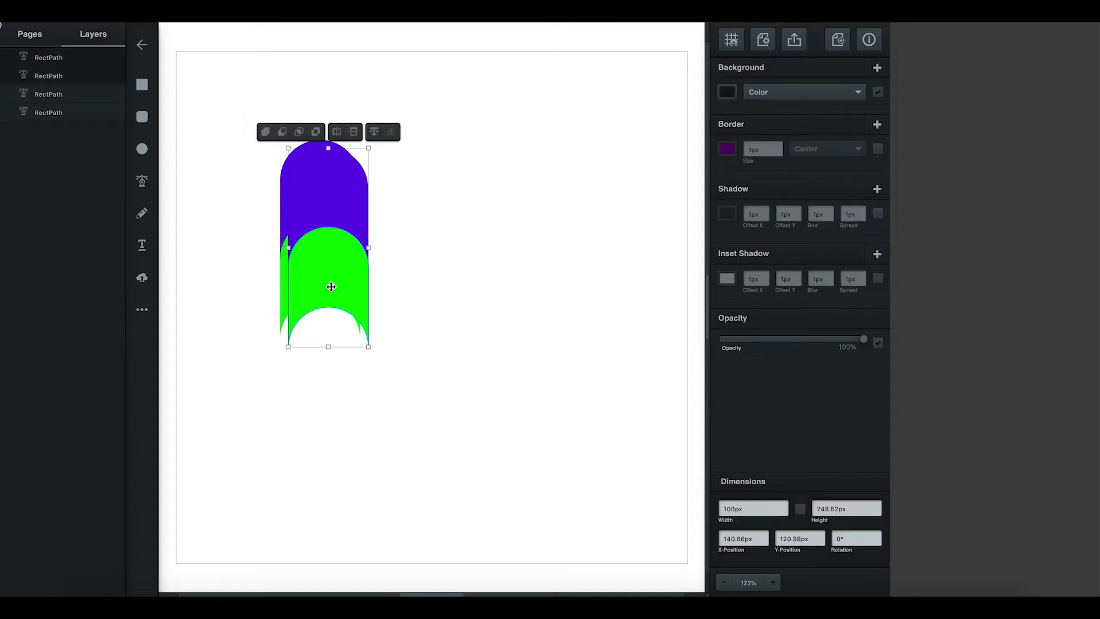
pyautogui.moveTo(427, 277); pyautogui.dragTo(452, 274)
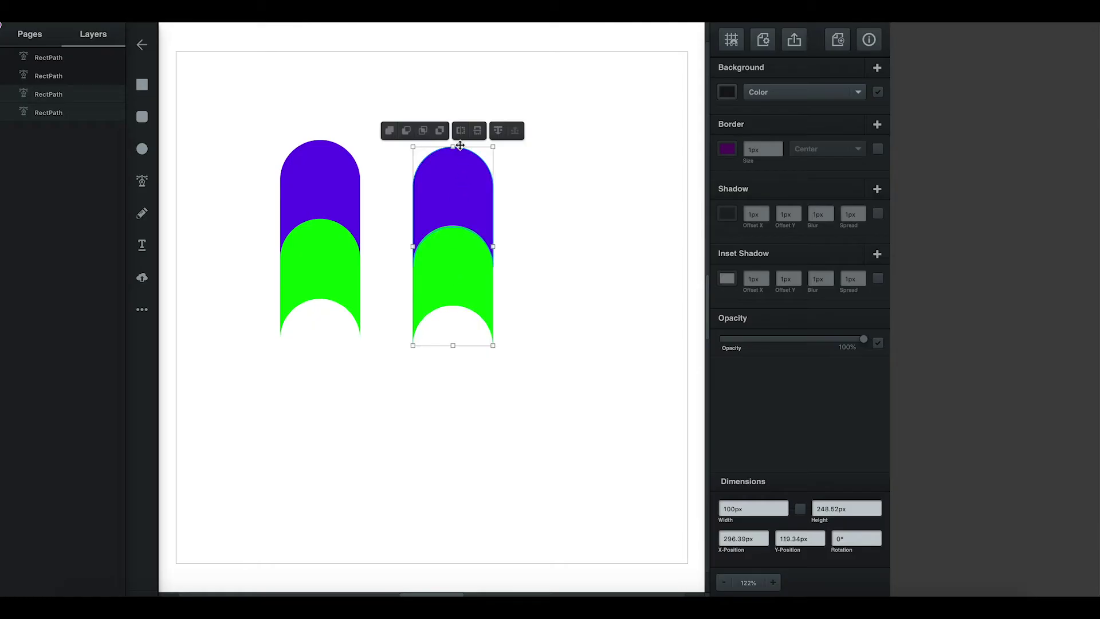
pyautogui.click(478, 131)
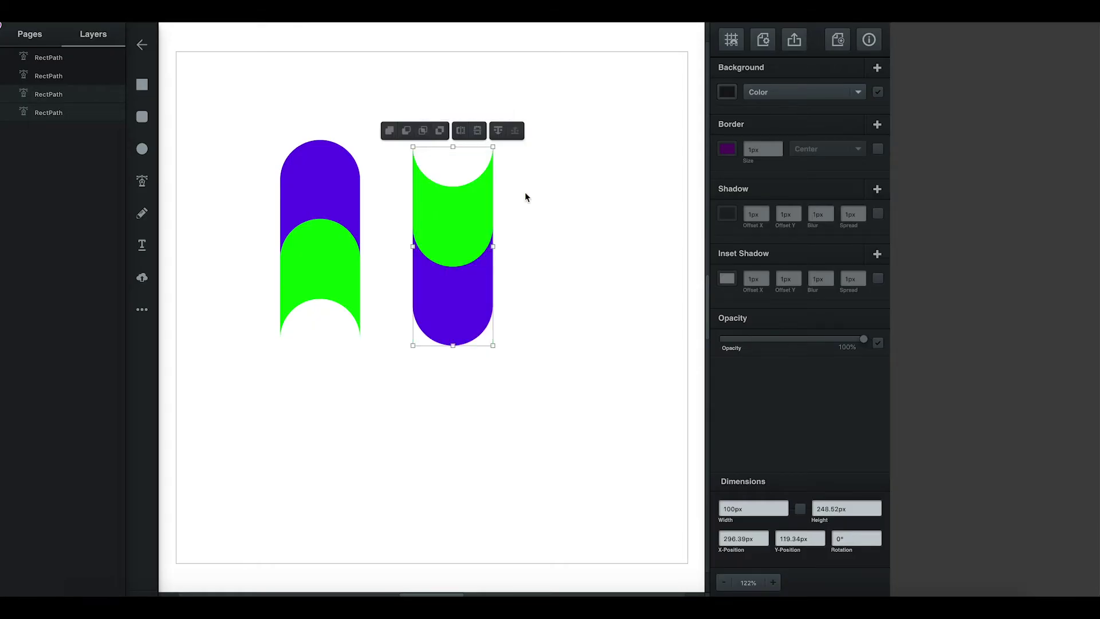
pyautogui.click(594, 220)
# Make the right column's green arch pink and its purple arch orange, then select both.
pyautogui.click(475, 220)
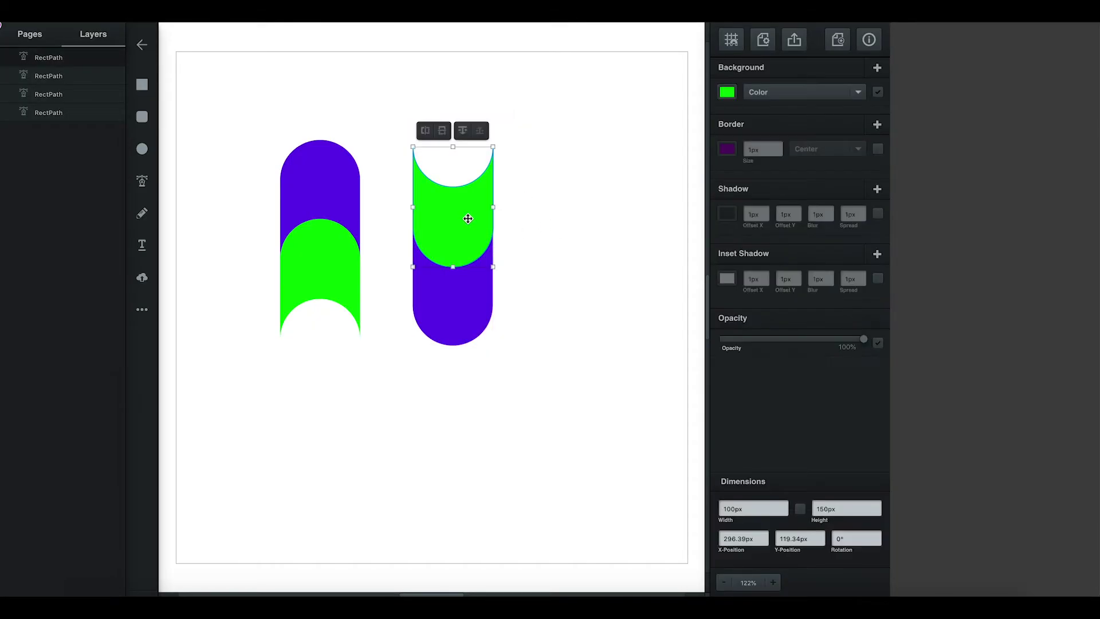
pyautogui.click(727, 94)
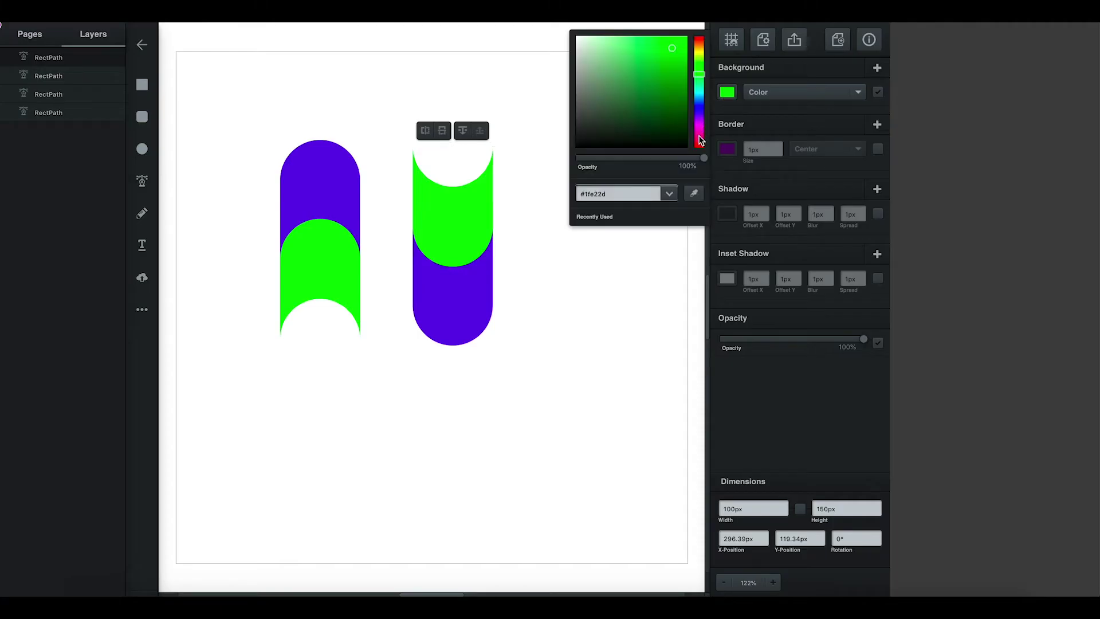
pyautogui.click(698, 136)
pyautogui.click(460, 315)
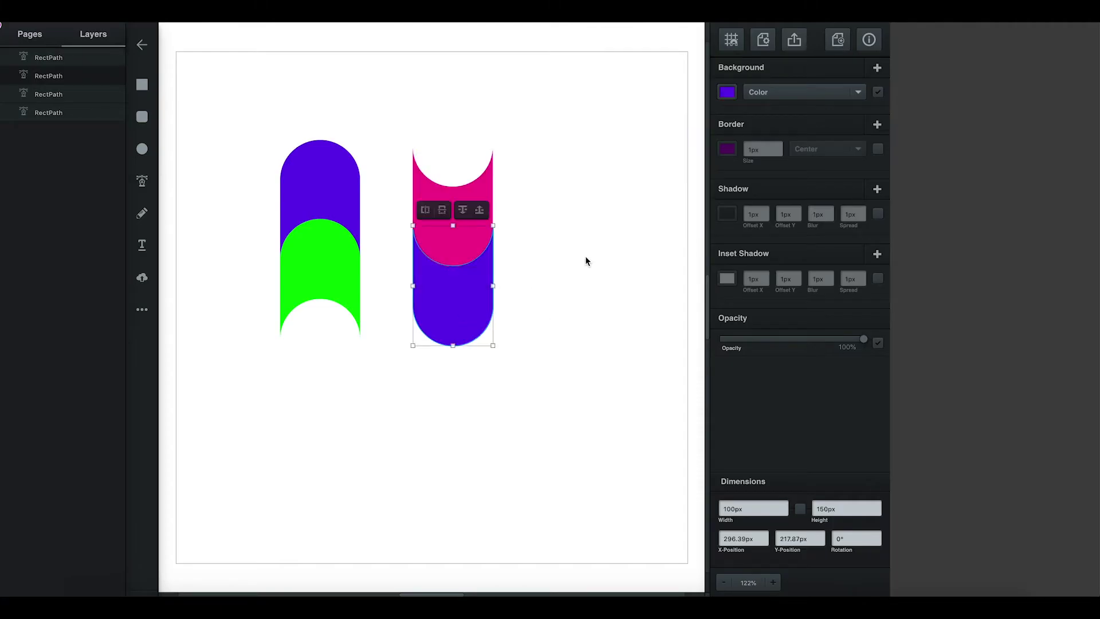
pyautogui.click(726, 94)
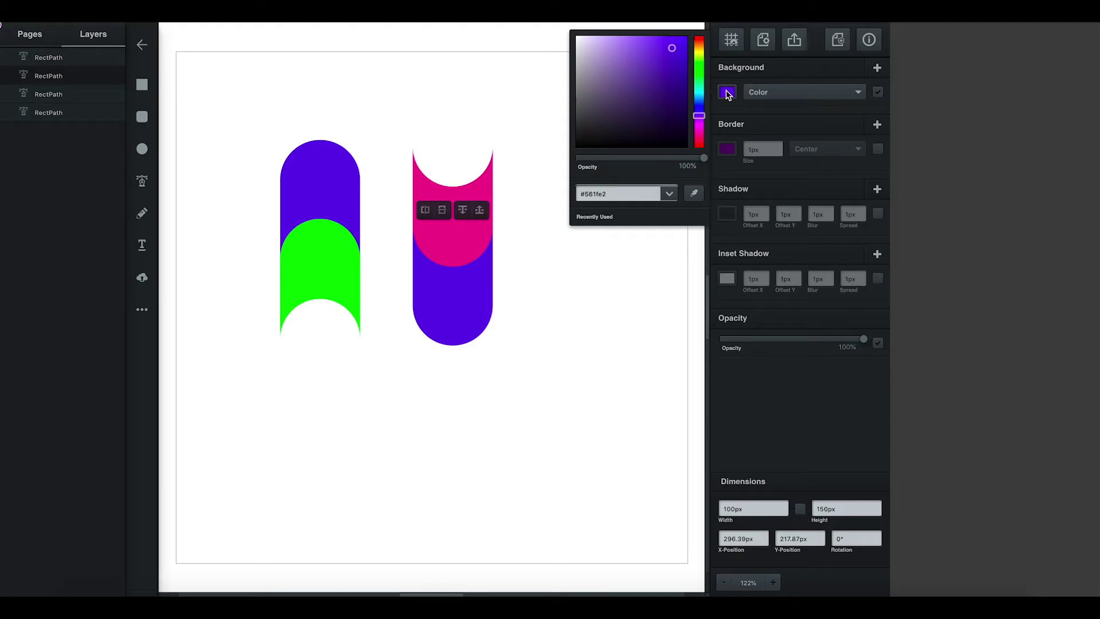
pyautogui.click(699, 43)
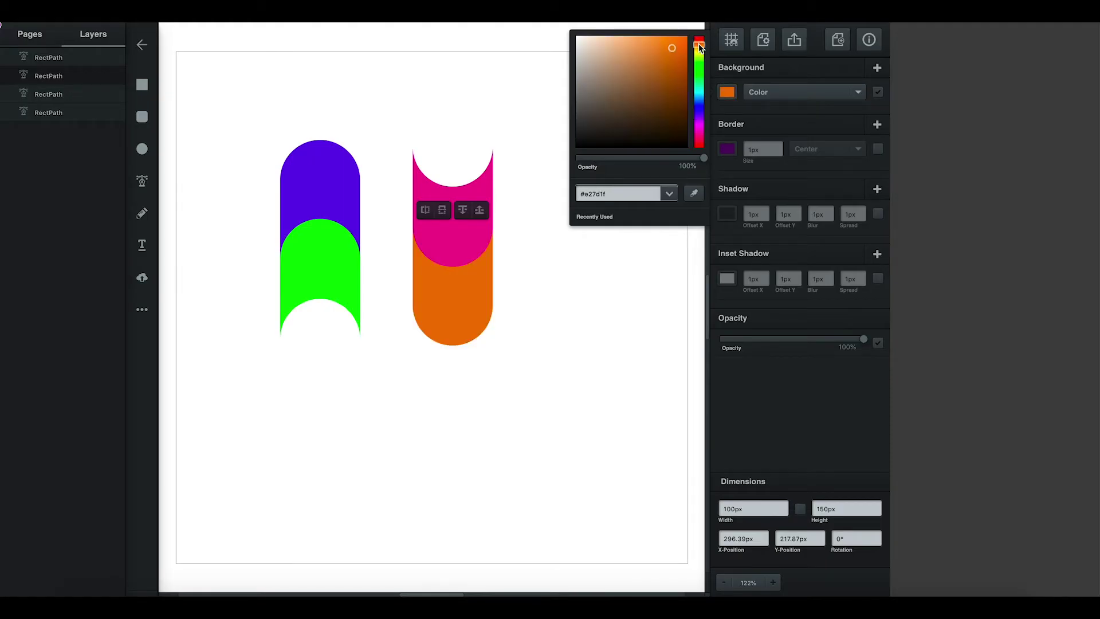
pyautogui.click(587, 314)
pyautogui.moveTo(385, 129); pyautogui.dragTo(511, 383)
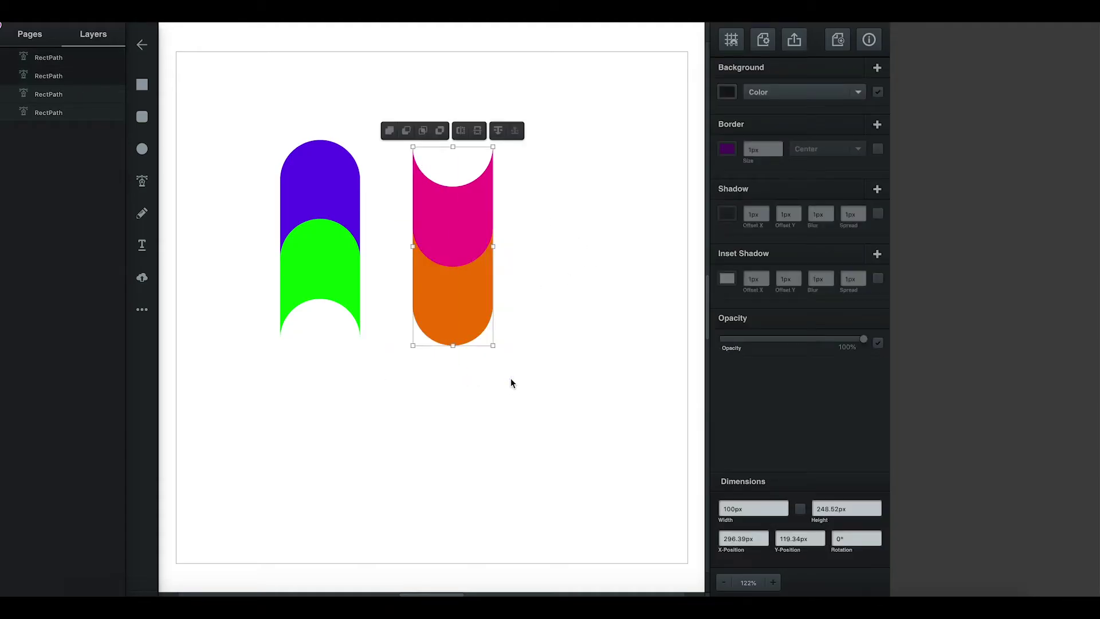
# Group the pink and orange arches.
pyautogui.rightClick(455, 255)
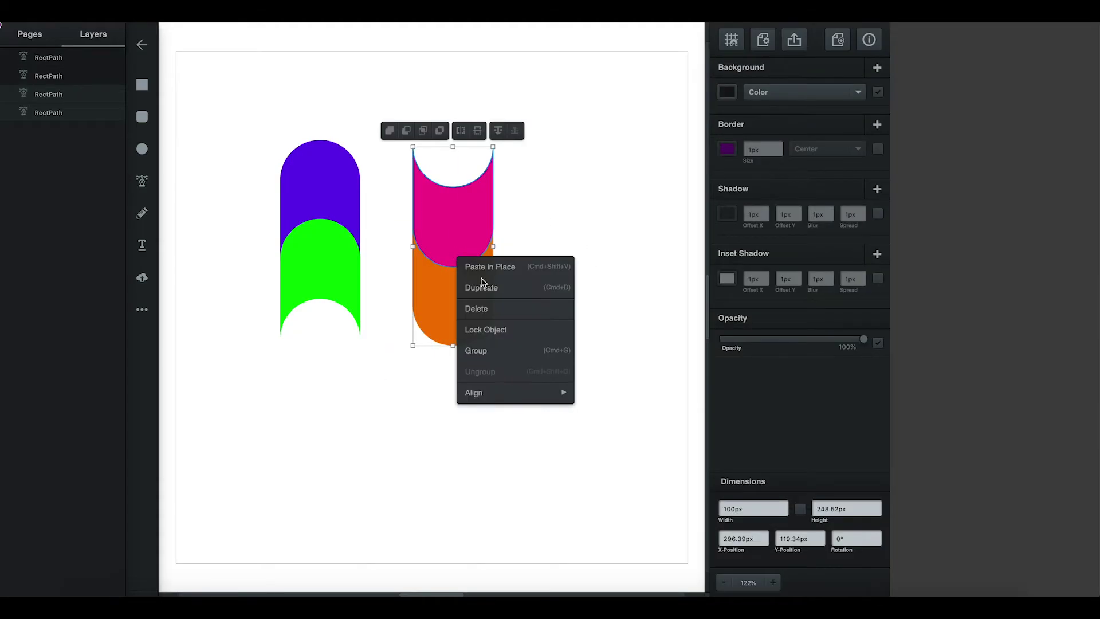
pyautogui.click(485, 352)
pyautogui.click(546, 345)
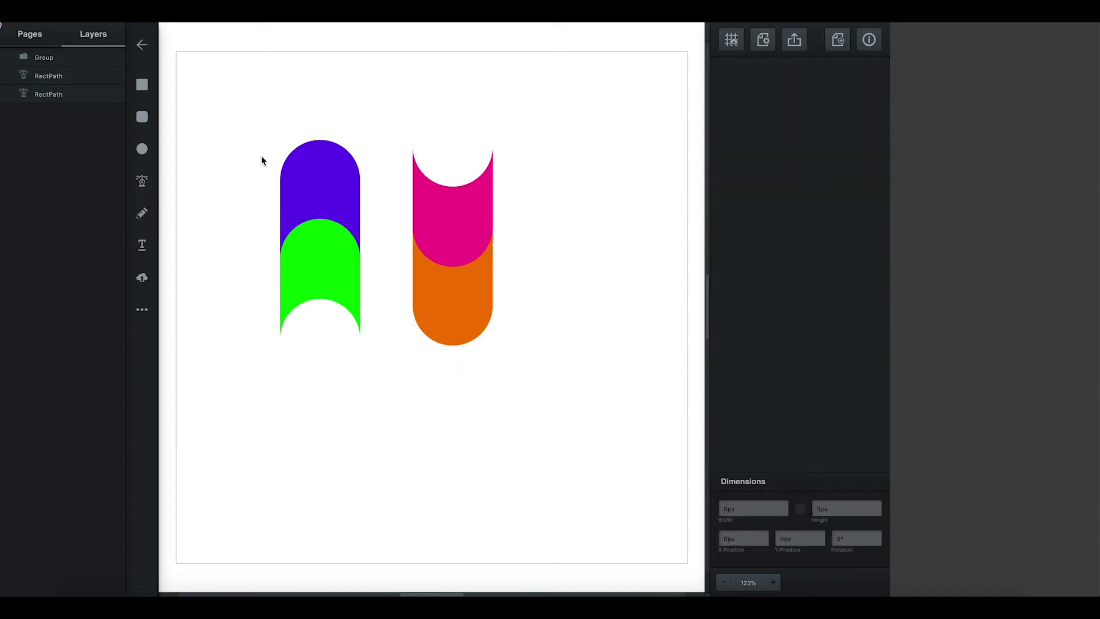
# Group the blue and green arches of the left column.
pyautogui.moveTo(251, 128); pyautogui.dragTo(376, 349)
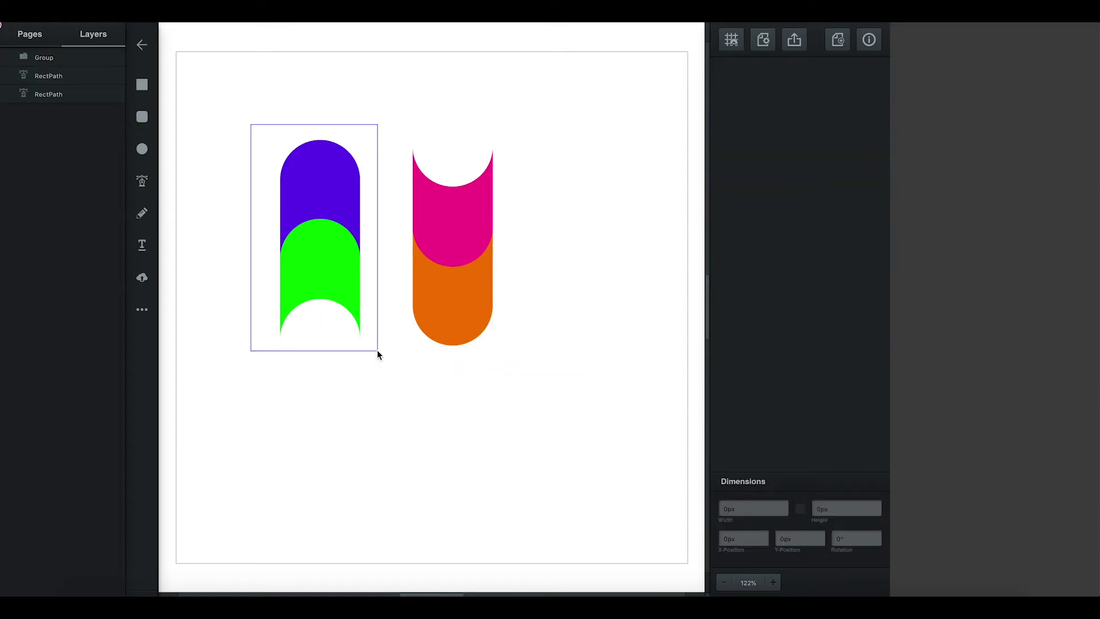
pyautogui.rightClick(325, 231)
pyautogui.moveTo(238, 124); pyautogui.dragTo(373, 346)
pyautogui.rightClick(318, 219)
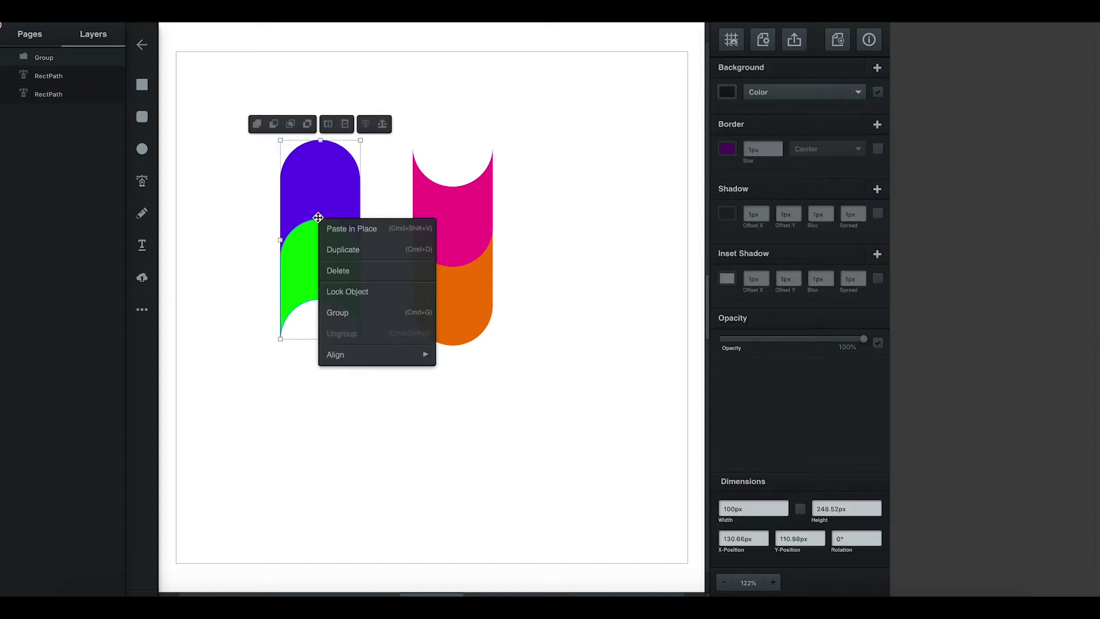
pyautogui.click(355, 319)
pyautogui.click(499, 409)
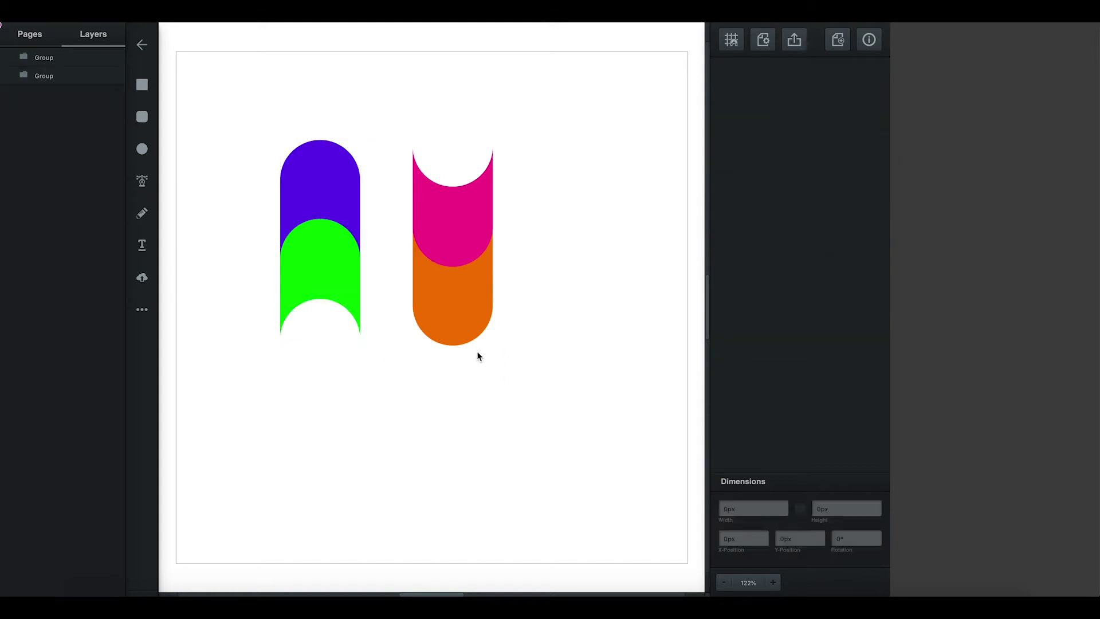
# Slide the pink-orange column into its interlocking spot against the blue-green column.
pyautogui.moveTo(452, 297); pyautogui.dragTo(400, 319)
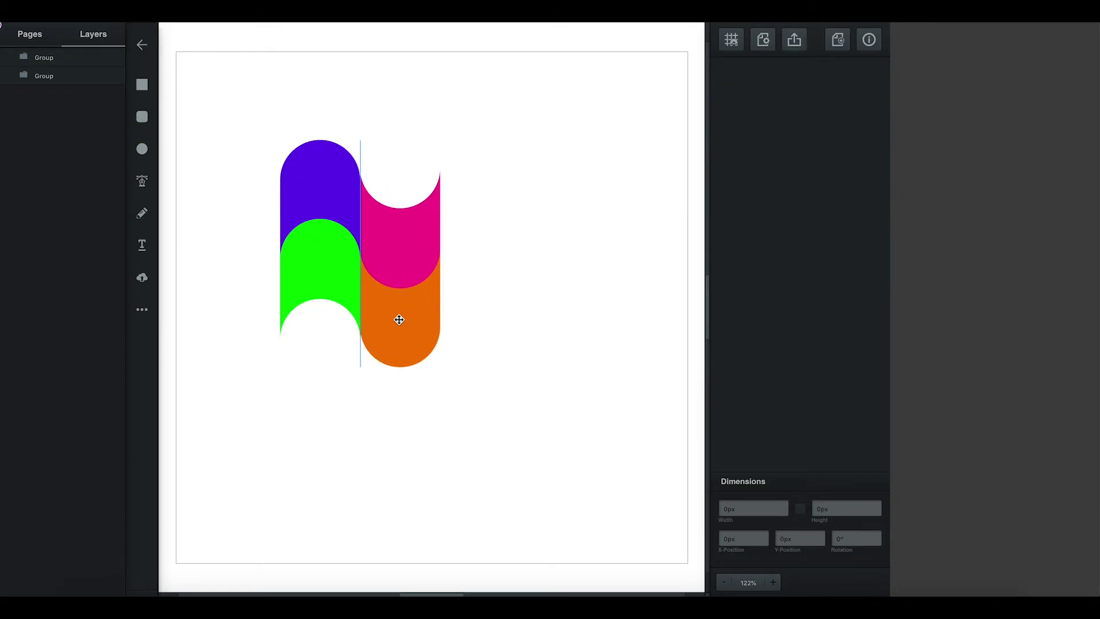
pyautogui.moveTo(399, 320); pyautogui.dragTo(399, 320)
pyautogui.click(508, 242)
# Group both columns together into one group.
pyautogui.moveTo(243, 111); pyautogui.dragTo(528, 422)
pyautogui.rightClick(380, 269)
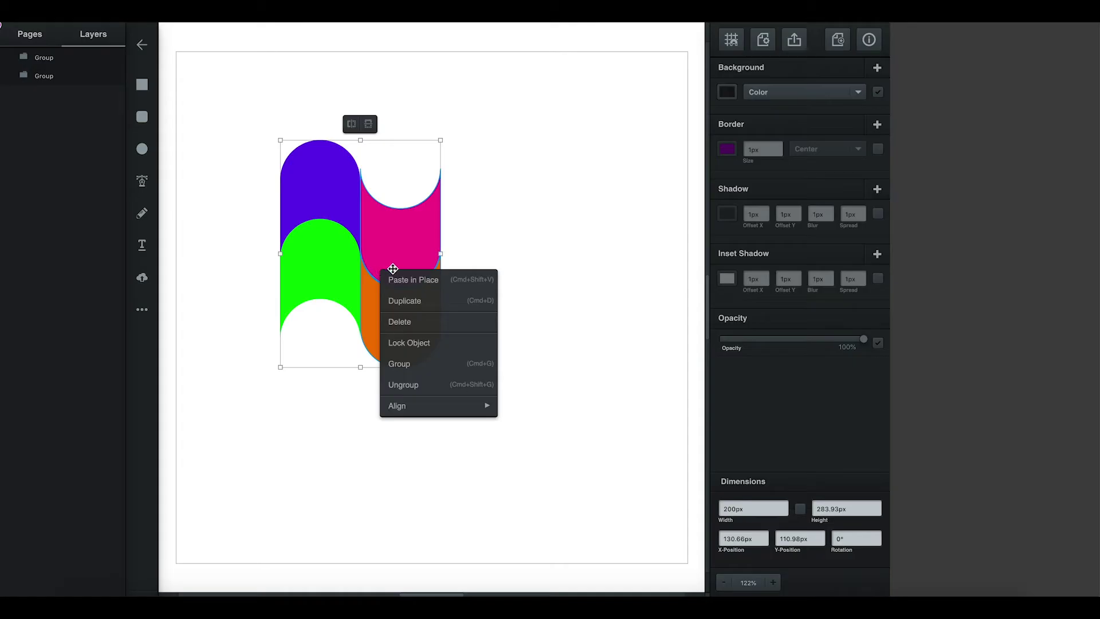
pyautogui.click(402, 360)
pyautogui.click(523, 361)
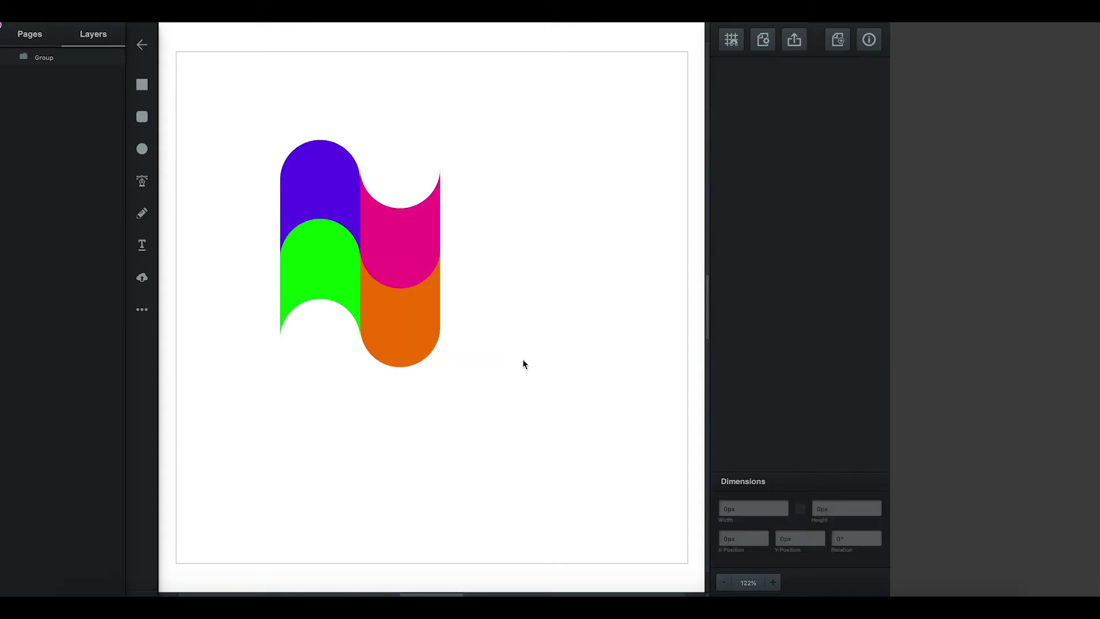
# Duplicate the two-column group and place the copy to the right, continuing the wave.
pyautogui.click(324, 222)
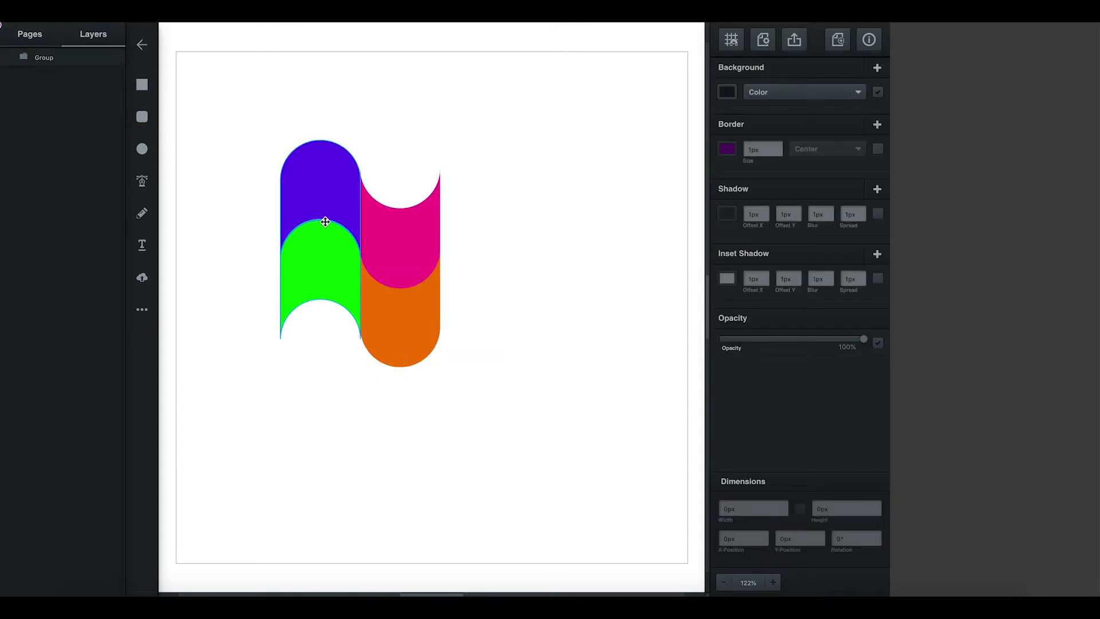
pyautogui.moveTo(235, 91); pyautogui.dragTo(473, 404)
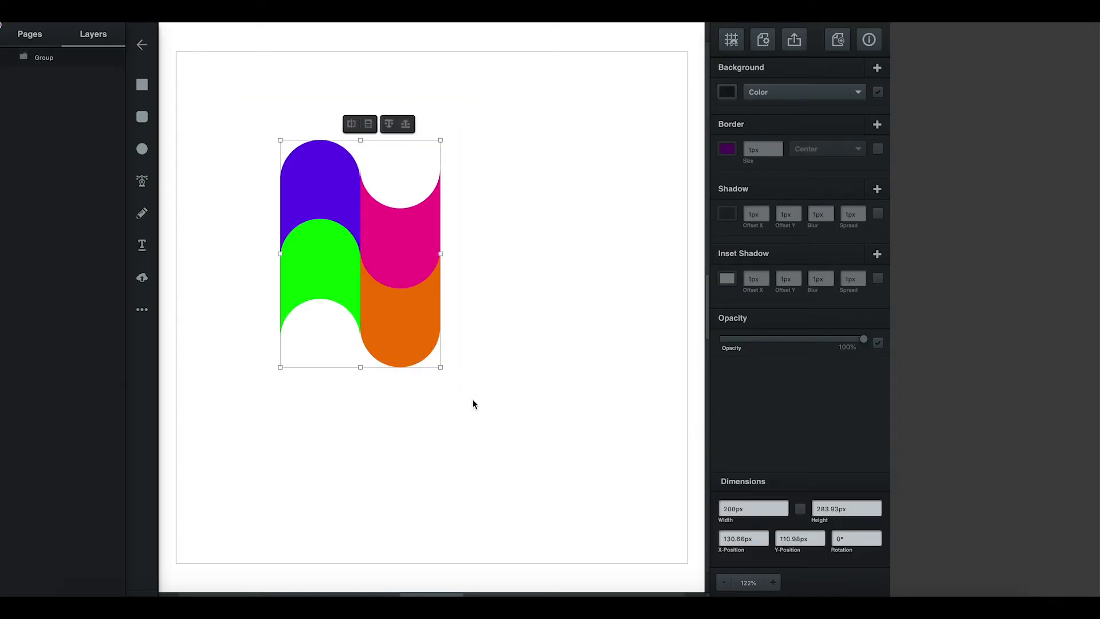
pyautogui.hotkey('ctrl', 'd')
pyautogui.moveTo(358, 272); pyautogui.dragTo(508, 267)
# Duplicate all four columns and move the copy down into a second row.
pyautogui.click(497, 404)
pyautogui.moveTo(229, 108); pyautogui.dragTo(641, 422)
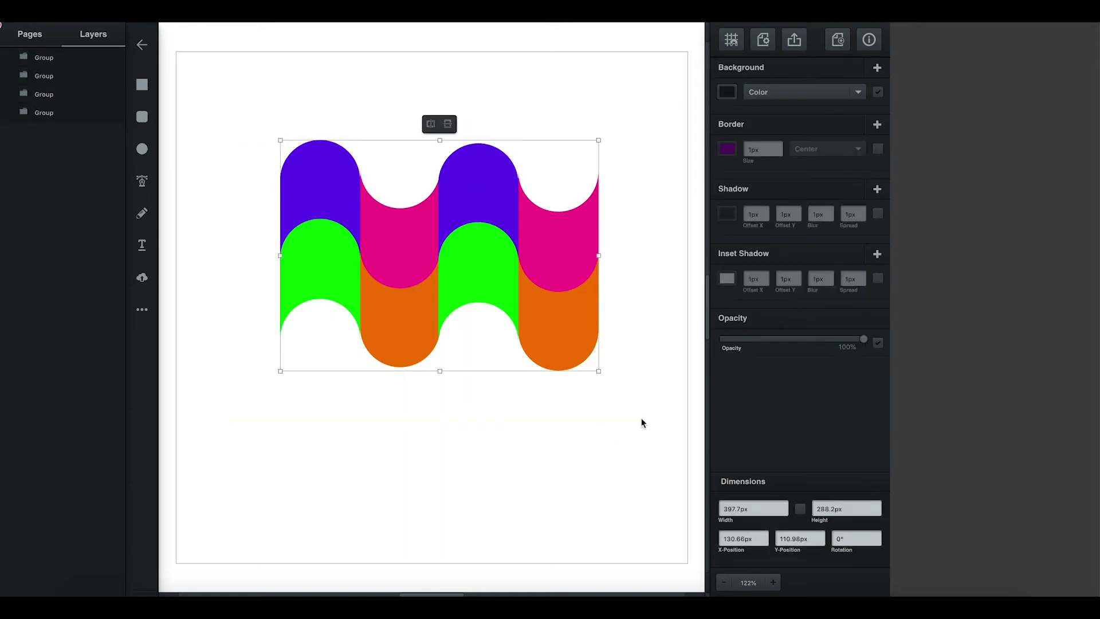
pyautogui.hotkey('ctrl', 'd')
pyautogui.moveTo(459, 262); pyautogui.dragTo(444, 413)
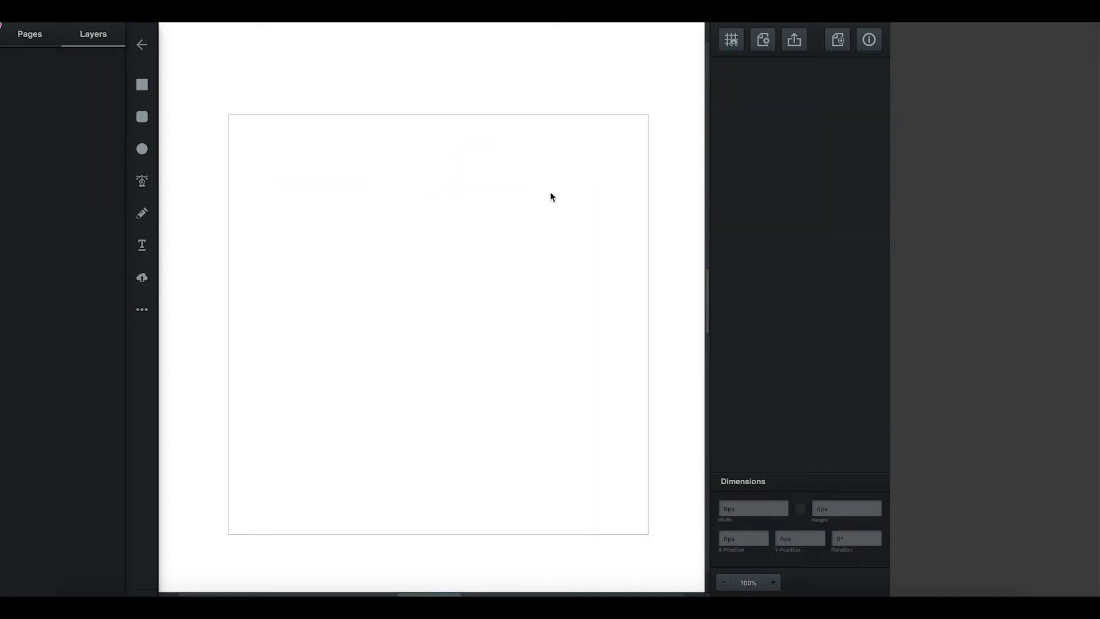
# Draw a pink rectangle, size it to 100 × 100 px, and move it down-left.
pyautogui.click(146, 93)
pyautogui.moveTo(319, 192); pyautogui.dragTo(393, 261)
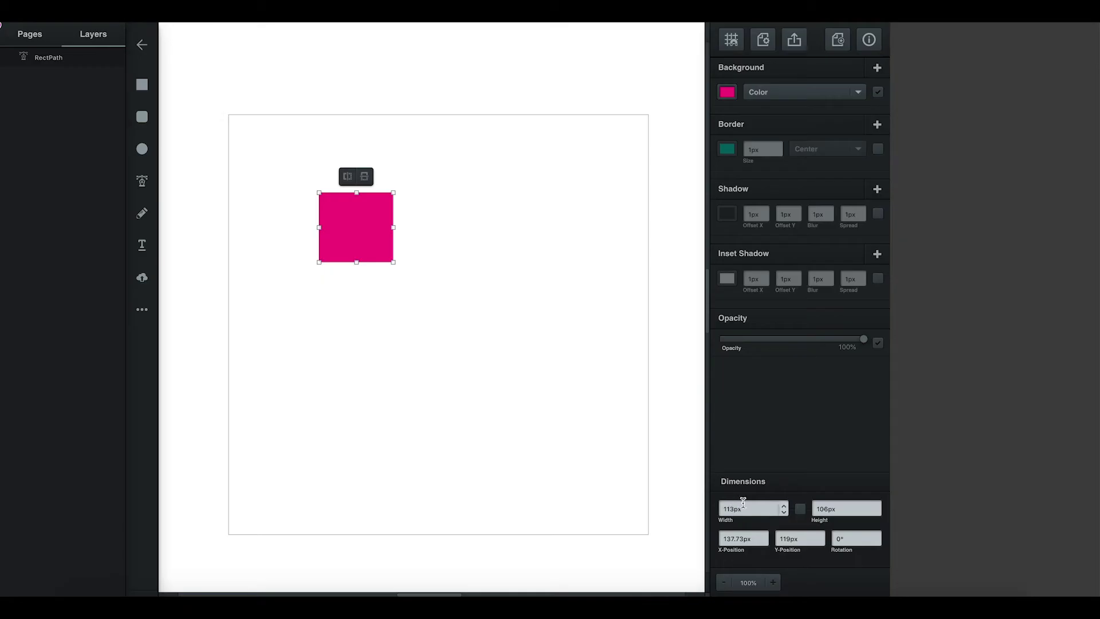
pyautogui.press('BackSpace')
pyautogui.write('100')
pyautogui.doubleClick(852, 508)
pyautogui.press('BackSpace')
pyautogui.write('100')
pyautogui.press('Return')
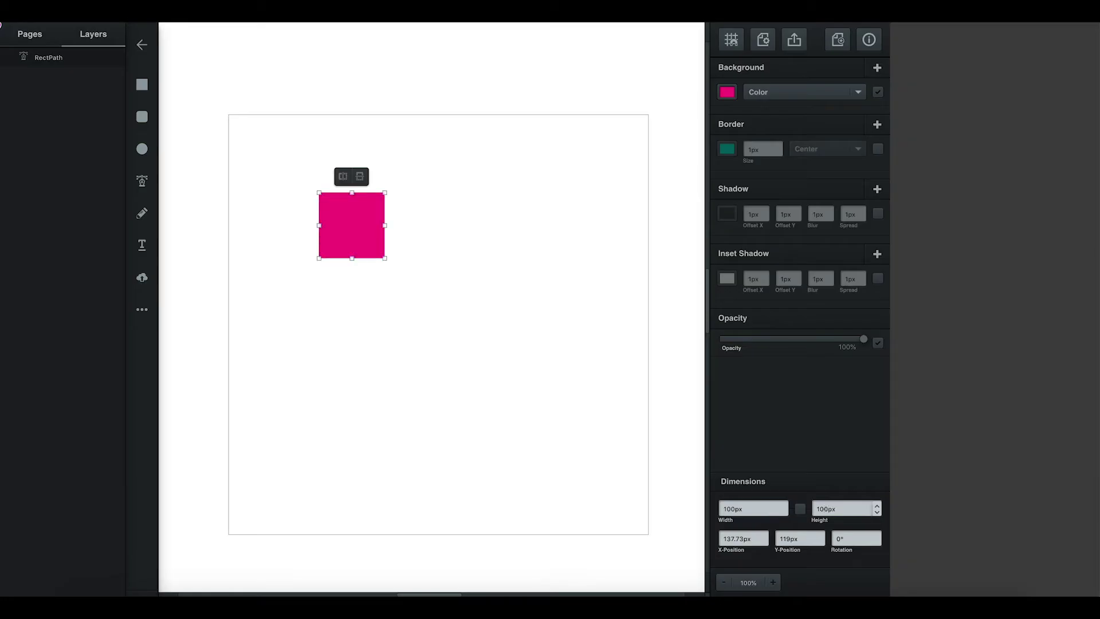
pyautogui.moveTo(352, 229); pyautogui.dragTo(330, 293)
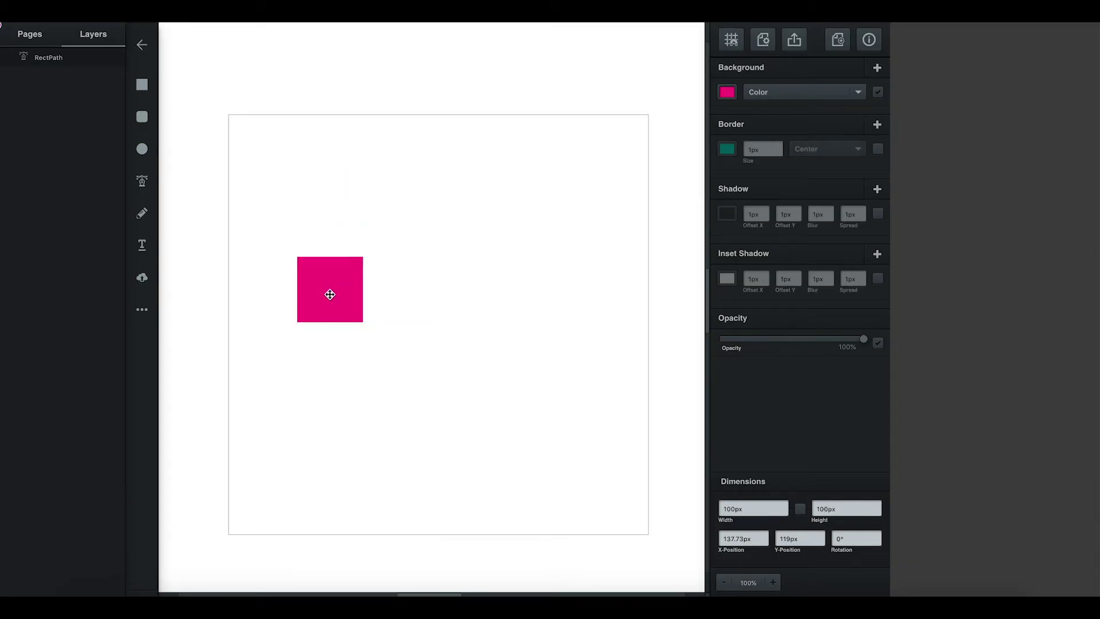
# Draw a pink circle above-right of the square, sized 100 × 100 px.
pyautogui.click(141, 150)
pyautogui.moveTo(420, 172); pyautogui.dragTo(496, 248)
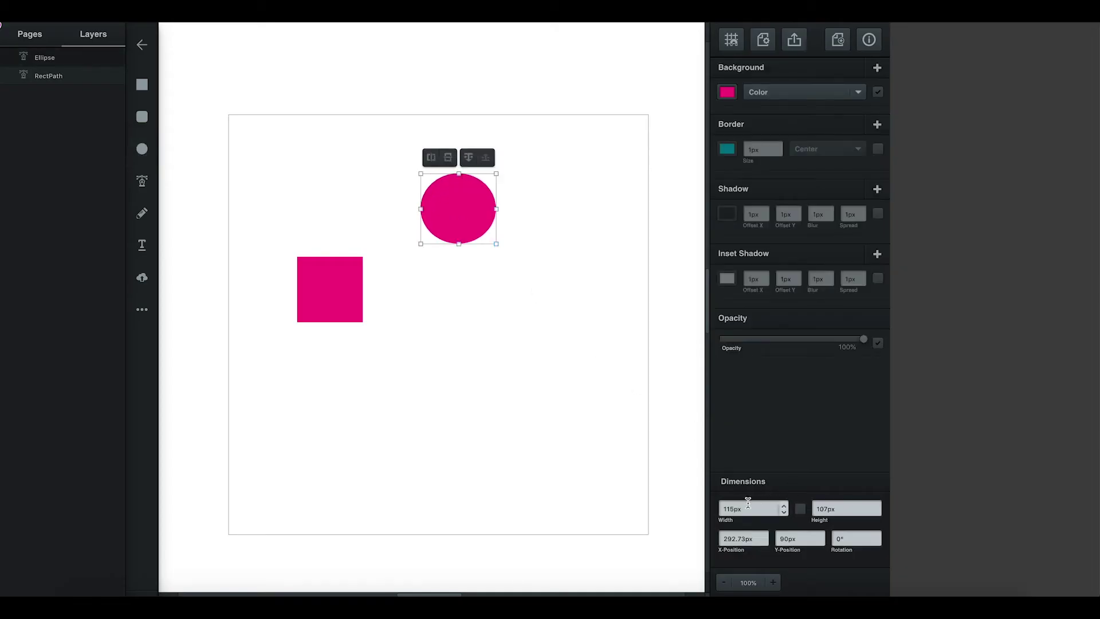
pyautogui.write('100')
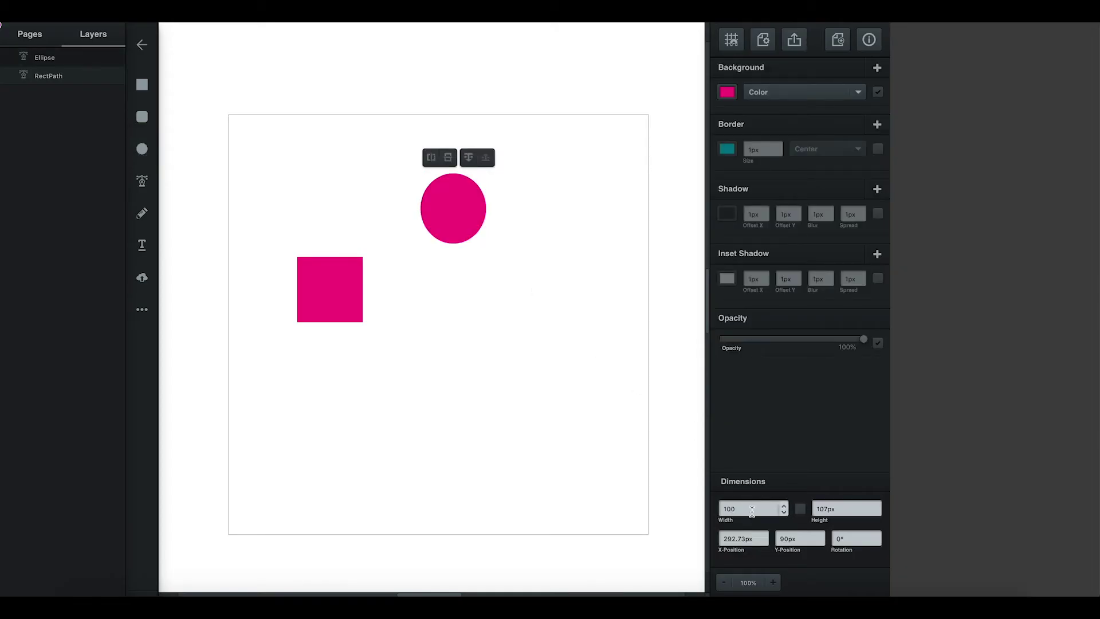
pyautogui.click(841, 506)
pyautogui.write('100')
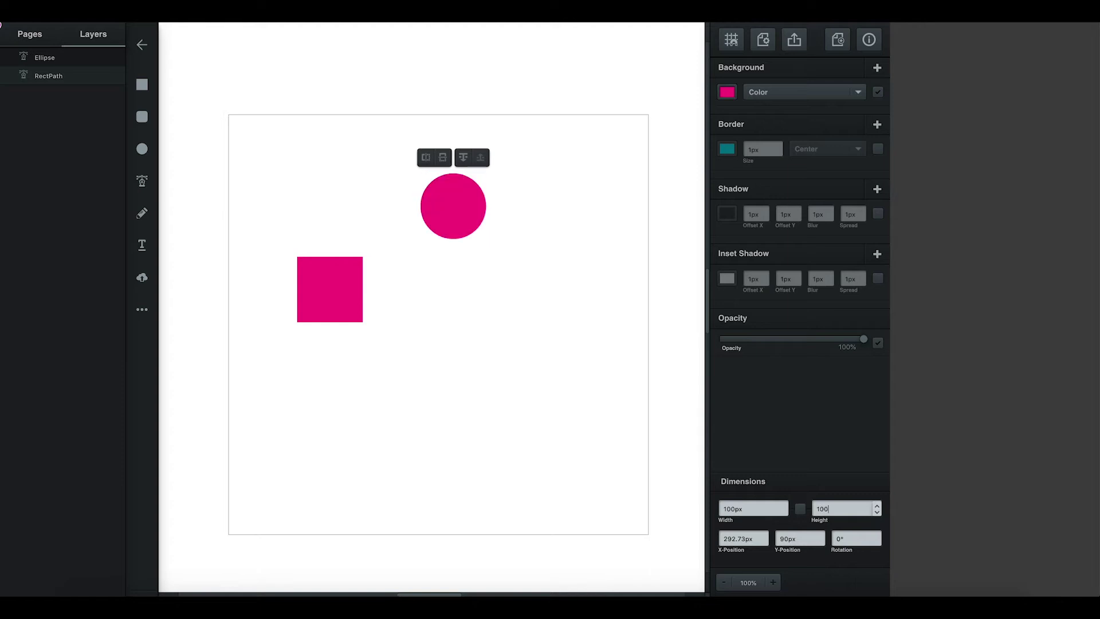
# Duplicate the pink square and place the copy to its right.
pyautogui.click(333, 307)
pyautogui.hotkey('ctrl', 'd')
pyautogui.moveTo(361, 315); pyautogui.dragTo(497, 319)
pyautogui.click(720, 92)
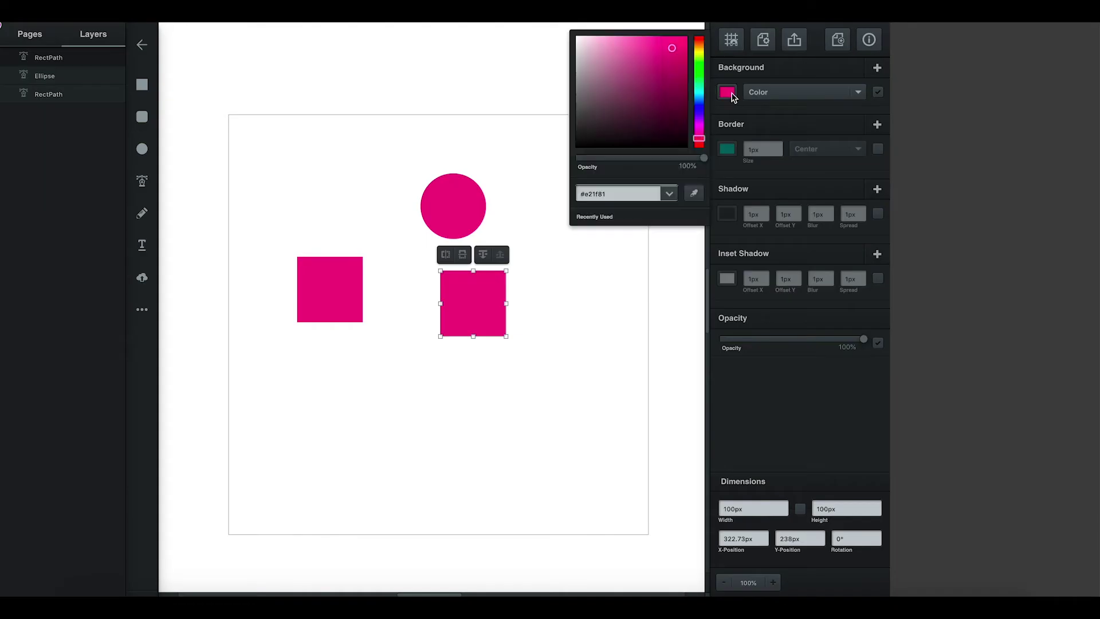
# Recolour the square copy purple-blue, overlap the circle's lower half, and subtract it.
pyautogui.click(699, 115)
pyautogui.click(532, 320)
pyautogui.moveTo(474, 319); pyautogui.dragTo(453, 253)
pyautogui.moveTo(392, 149); pyautogui.dragTo(521, 294)
pyautogui.click(406, 157)
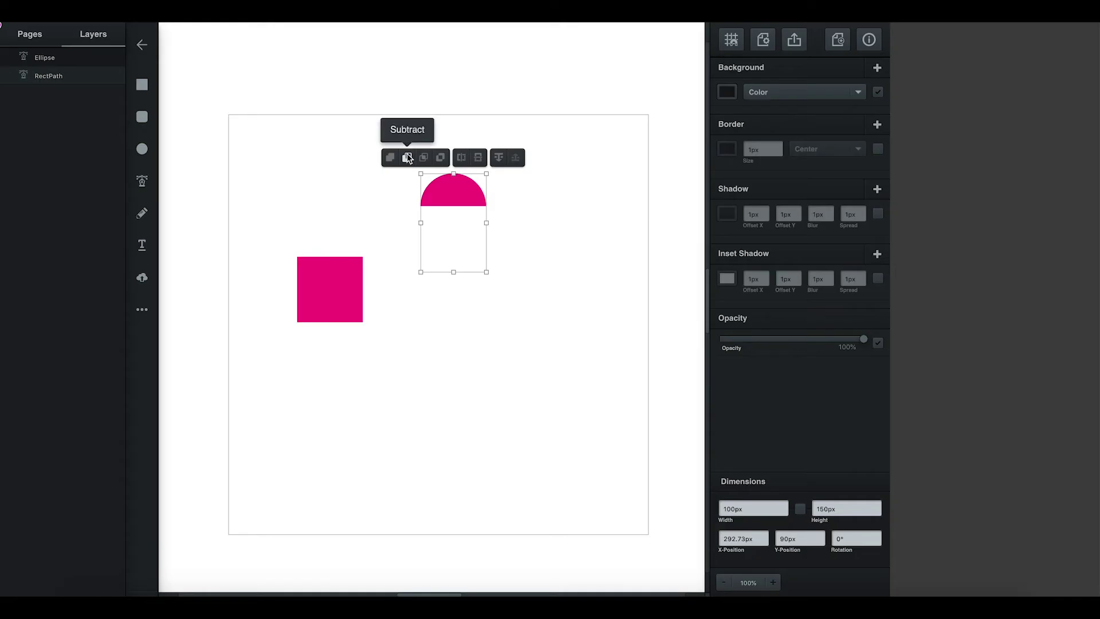
# Move the resulting pink half-circle to the right of the pink square.
pyautogui.click(537, 252)
pyautogui.moveTo(457, 200); pyautogui.dragTo(503, 314)
pyautogui.click(542, 235)
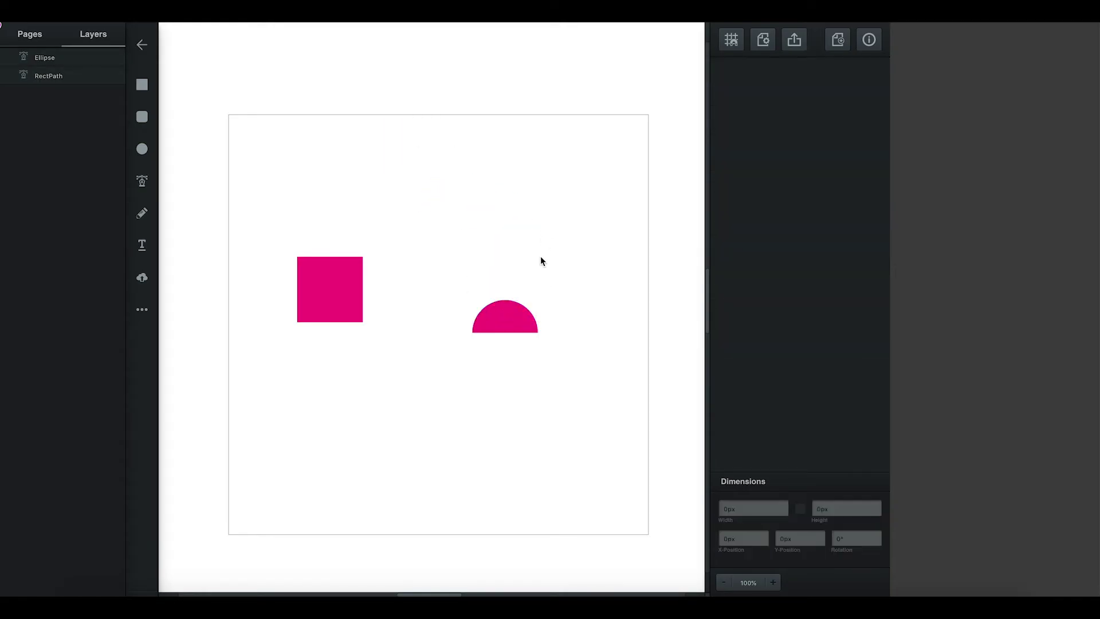
pyautogui.click(506, 312)
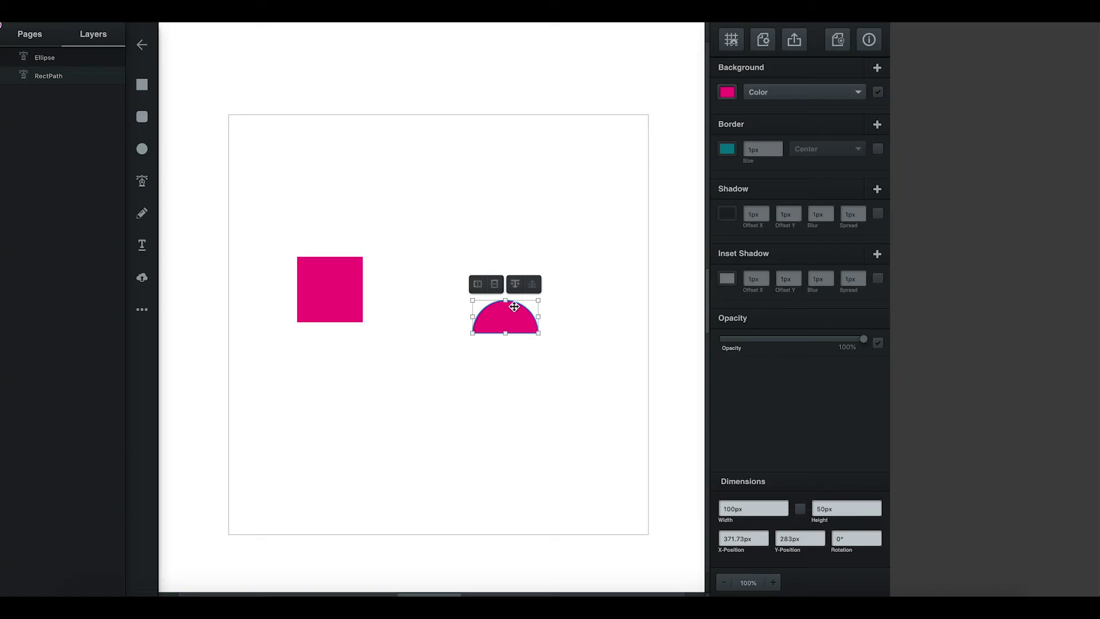
pyautogui.click(485, 216)
pyautogui.click(142, 84)
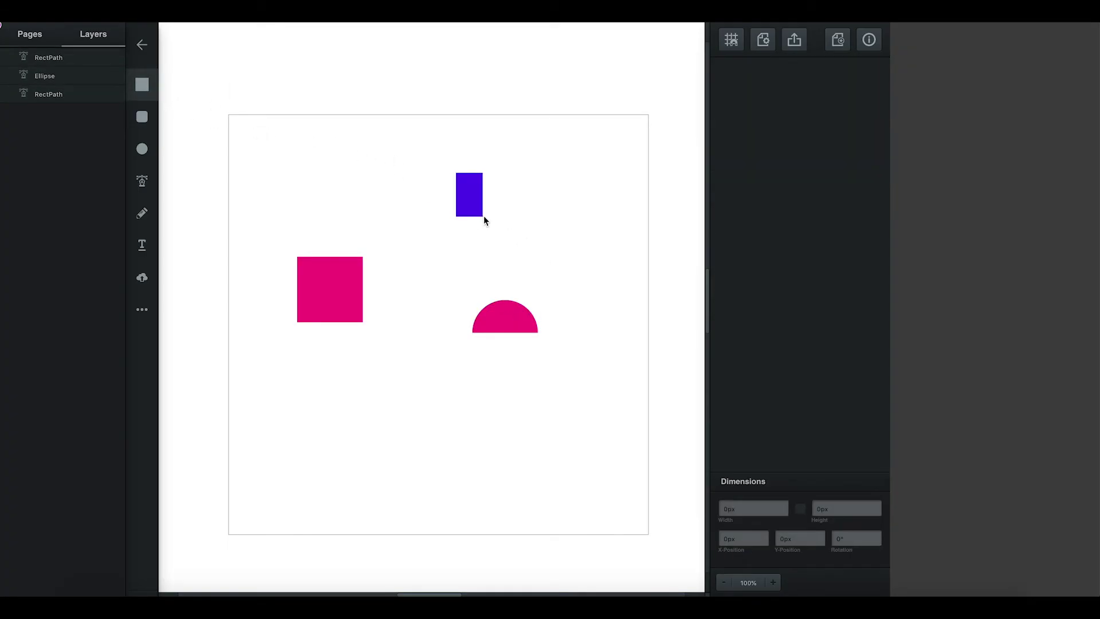
# Union the blue rectangle with the pink half-circle into a single bell shape.
pyautogui.click(470, 199)
pyautogui.moveTo(469, 197); pyautogui.dragTo(505, 306)
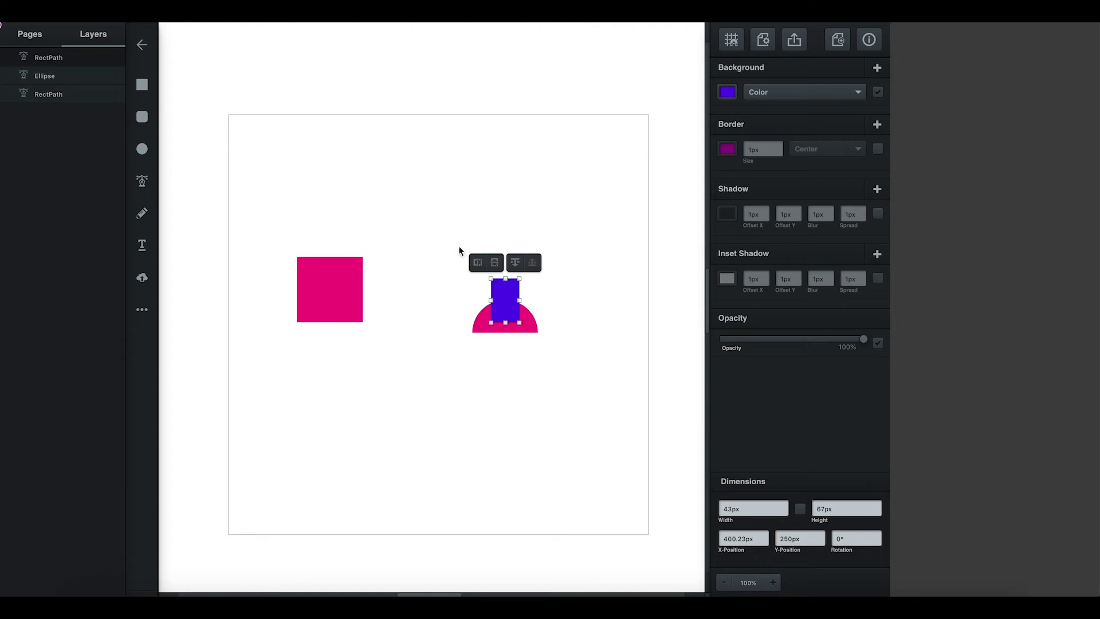
pyautogui.moveTo(445, 257); pyautogui.dragTo(565, 362)
pyautogui.click(442, 262)
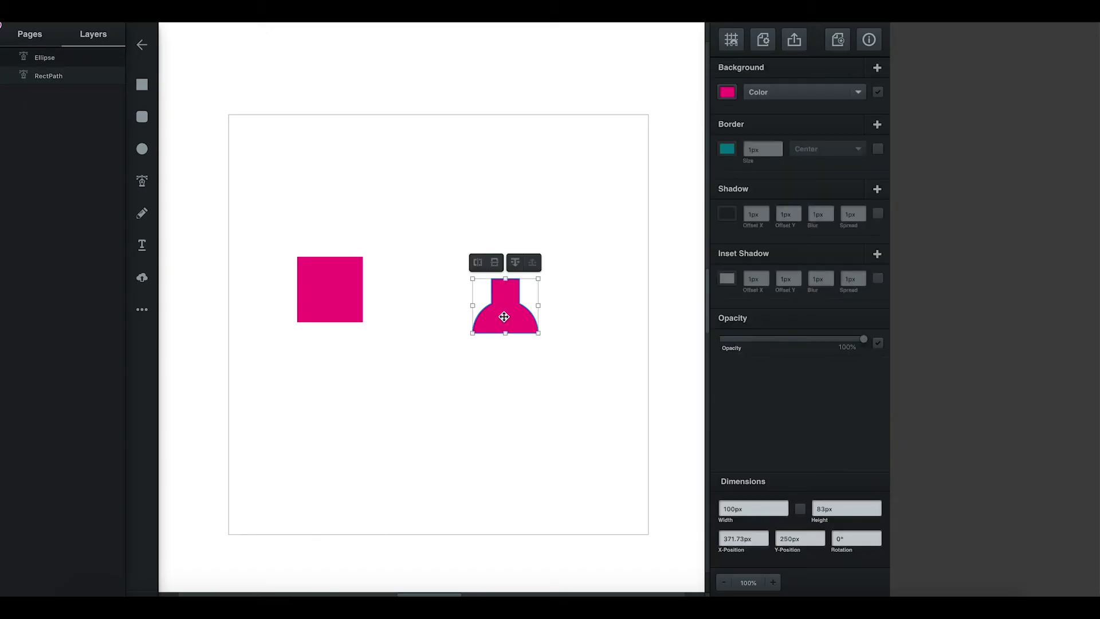
# Duplicate the bell, recolour the original blue, and move it toward the pink square.
pyautogui.hotkey('ctrl', 'd')
pyautogui.moveTo(528, 327); pyautogui.dragTo(562, 228)
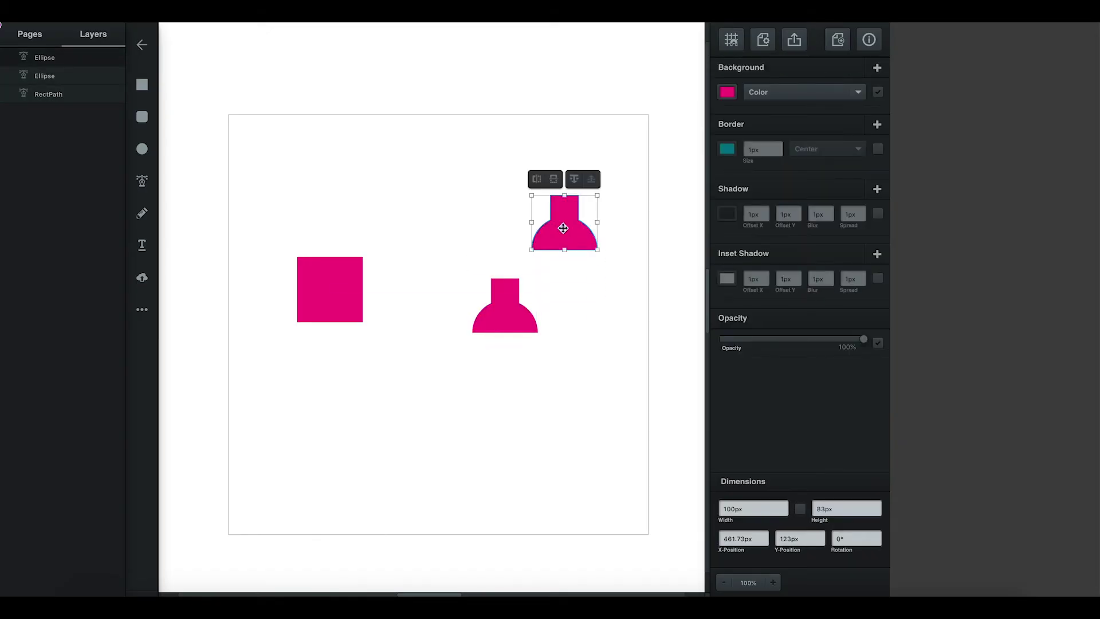
pyautogui.click(512, 313)
pyautogui.click(730, 95)
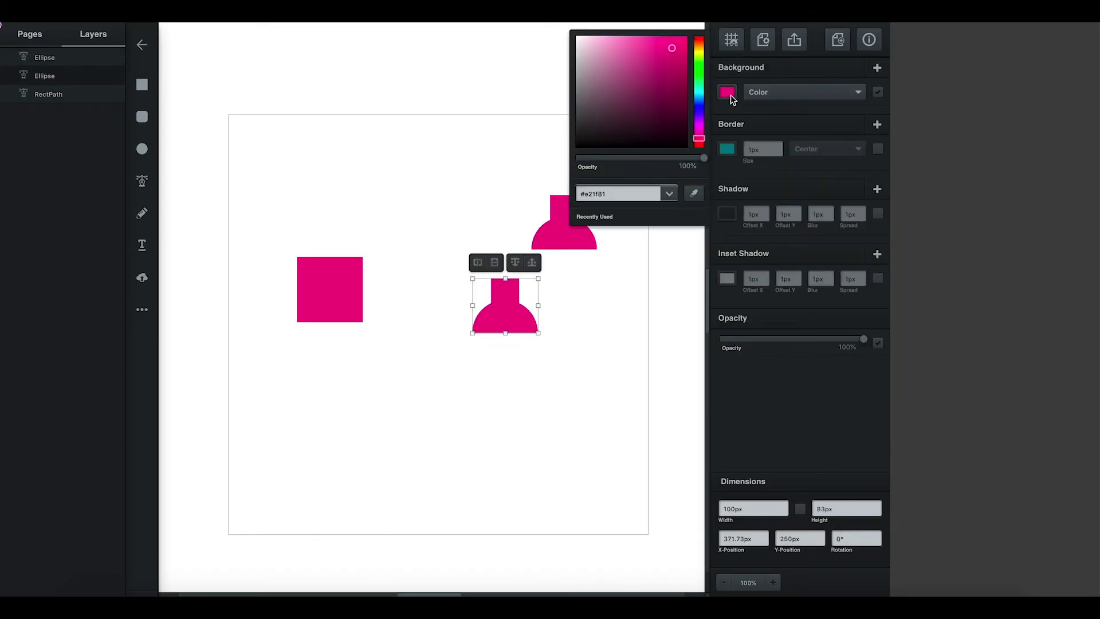
pyautogui.click(700, 110)
pyautogui.click(573, 341)
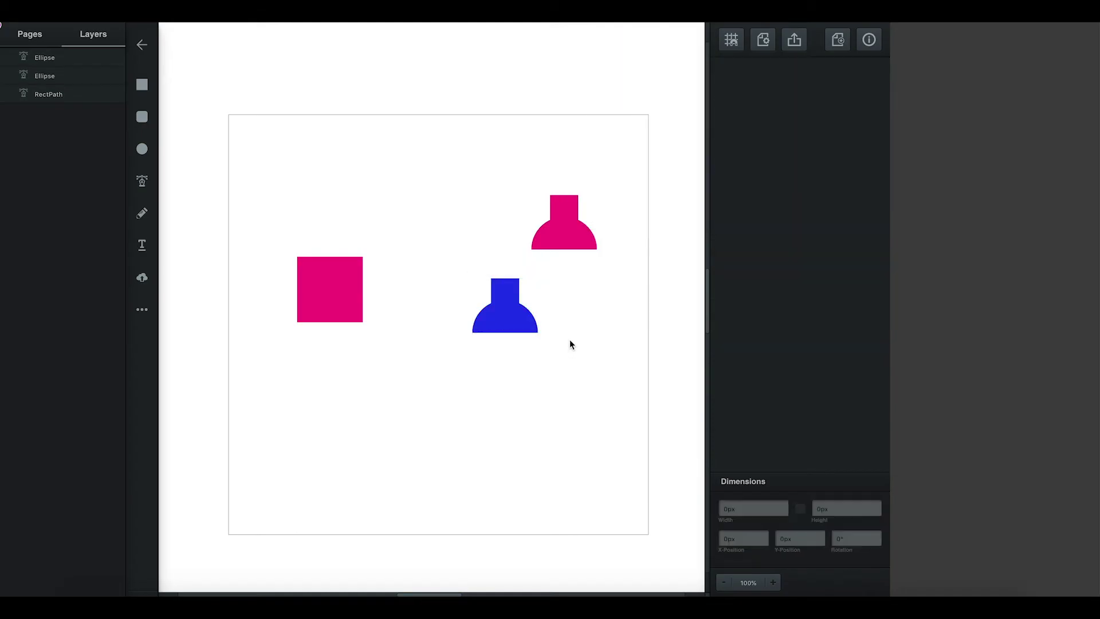
pyautogui.moveTo(510, 317); pyautogui.dragTo(440, 316)
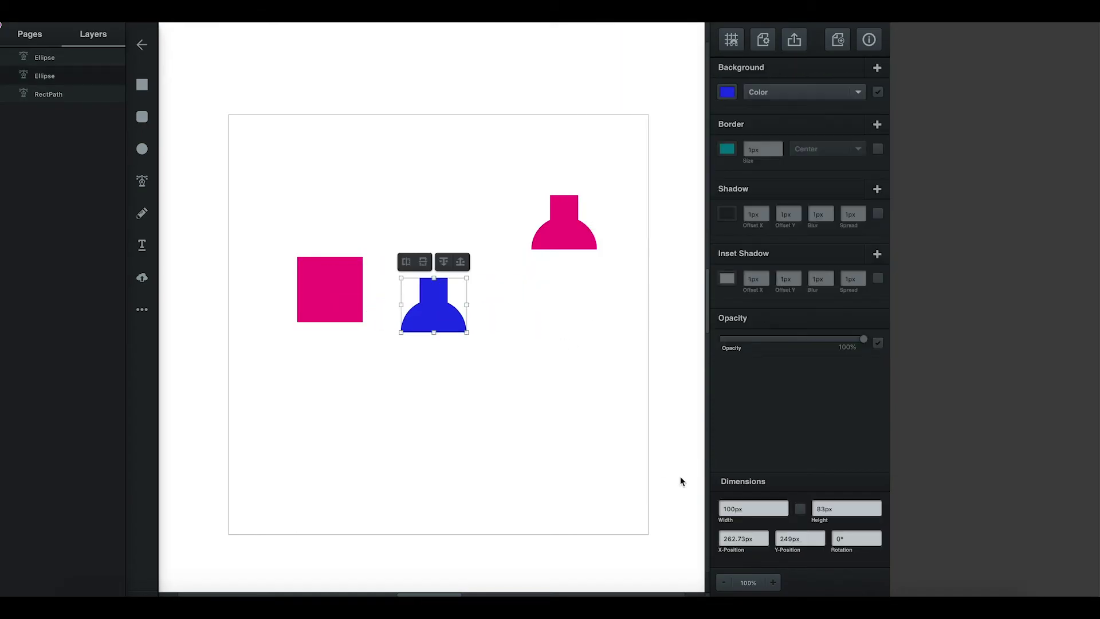
# At 200% zoom, align the blue bell over the pink square's bottom edge.
pyautogui.click(774, 582)
pyautogui.moveTo(474, 463); pyautogui.dragTo(645, 504)
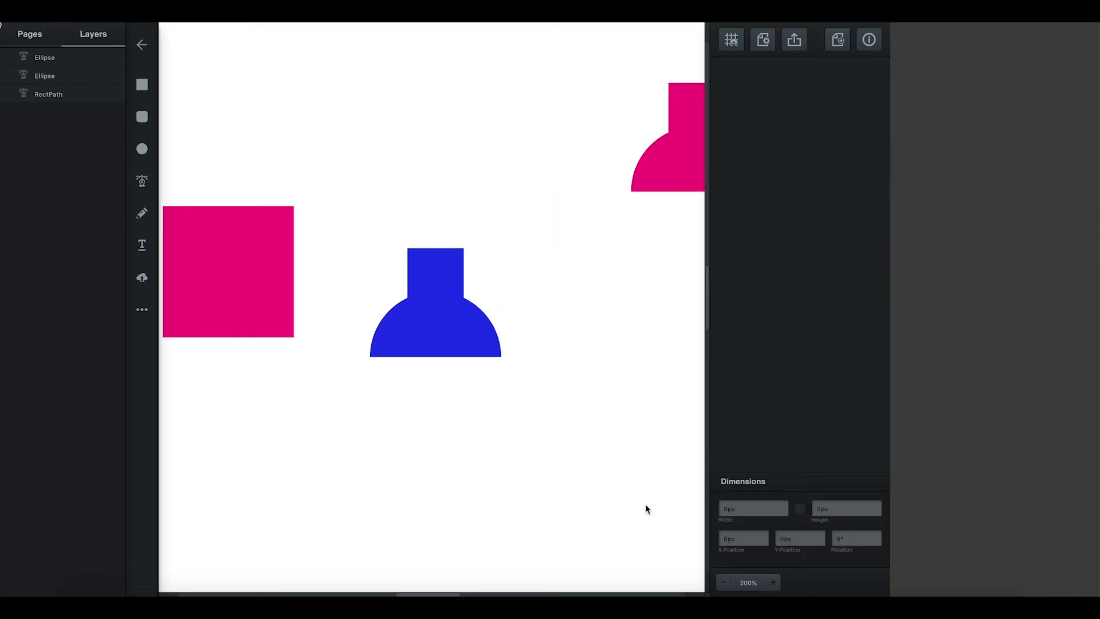
pyautogui.hscroll(-3, 529, 365)
pyautogui.hscroll(-2, 529, 365)
pyautogui.scroll(1, 529, 366)
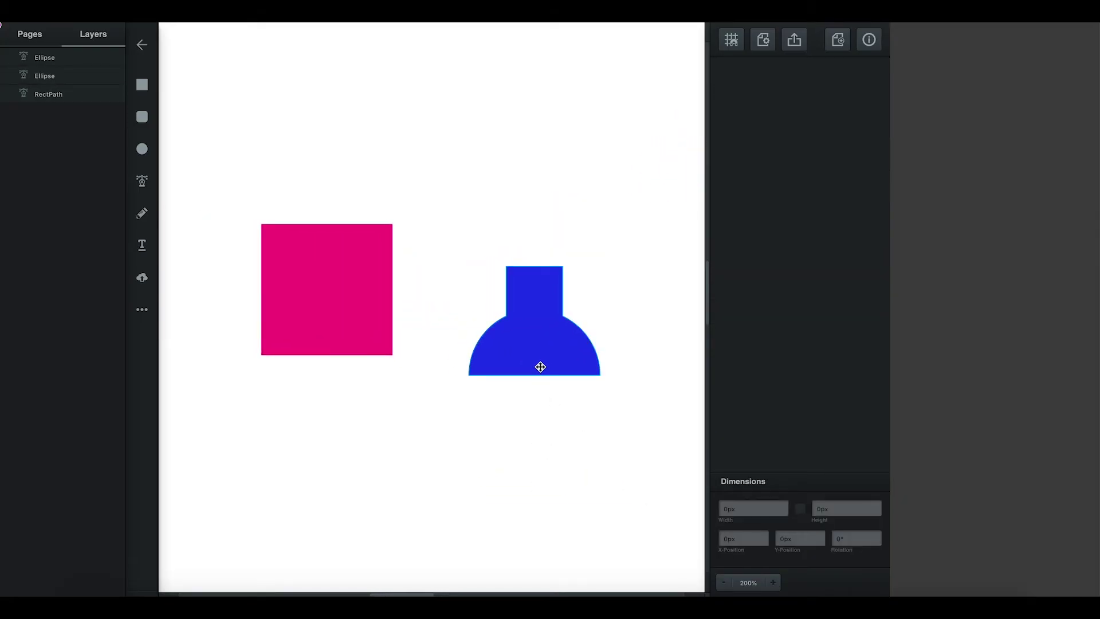
pyautogui.moveTo(541, 332); pyautogui.dragTo(335, 315)
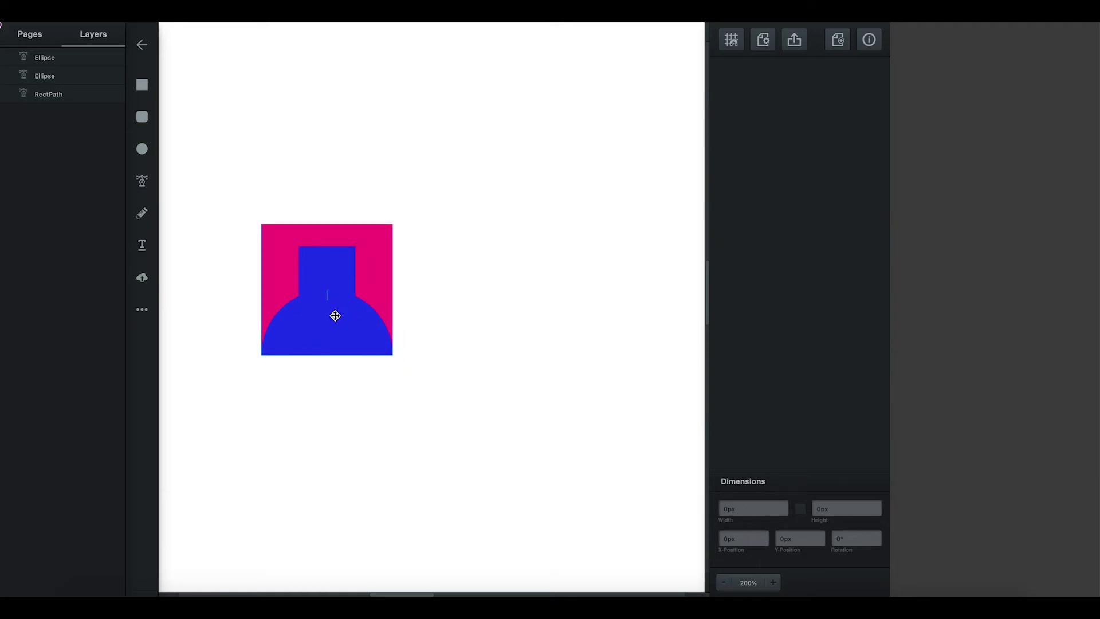
pyautogui.moveTo(335, 315); pyautogui.dragTo(338, 314)
# Subtract the blue bell from the pink square to leave a keyhole arch.
pyautogui.moveTo(228, 193); pyautogui.dragTo(422, 384)
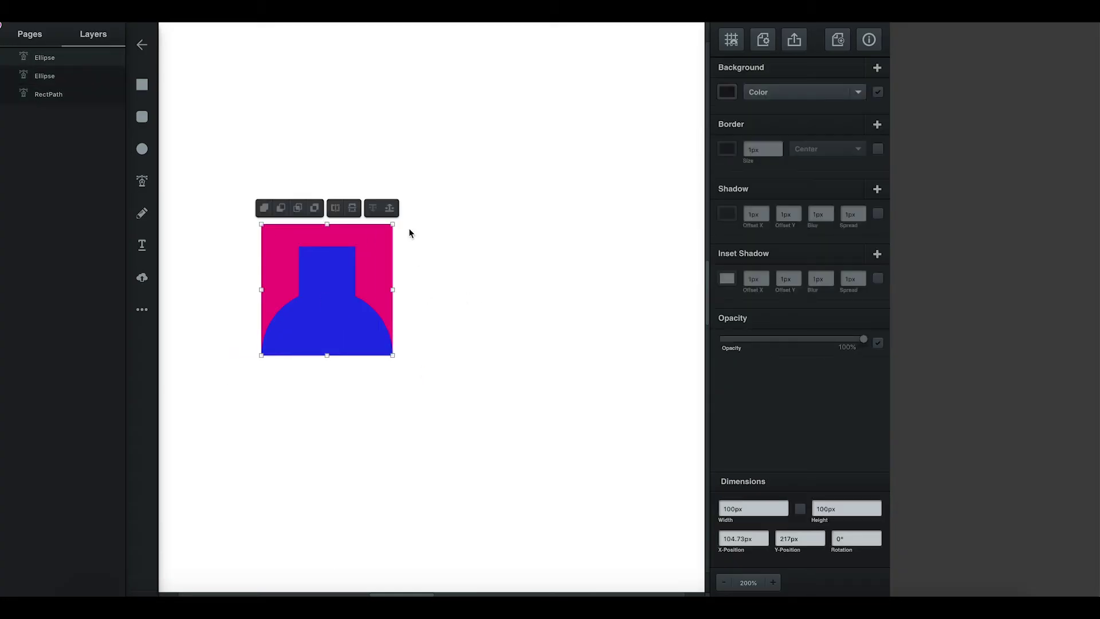
pyautogui.click(281, 207)
pyautogui.click(509, 269)
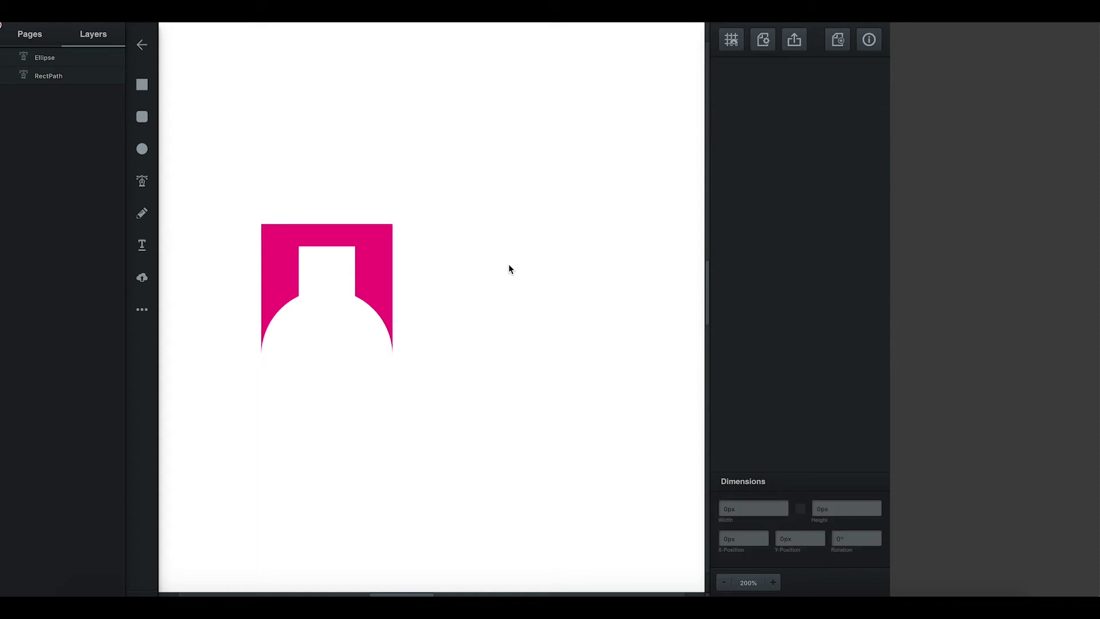
pyautogui.scroll(2, 509, 270)
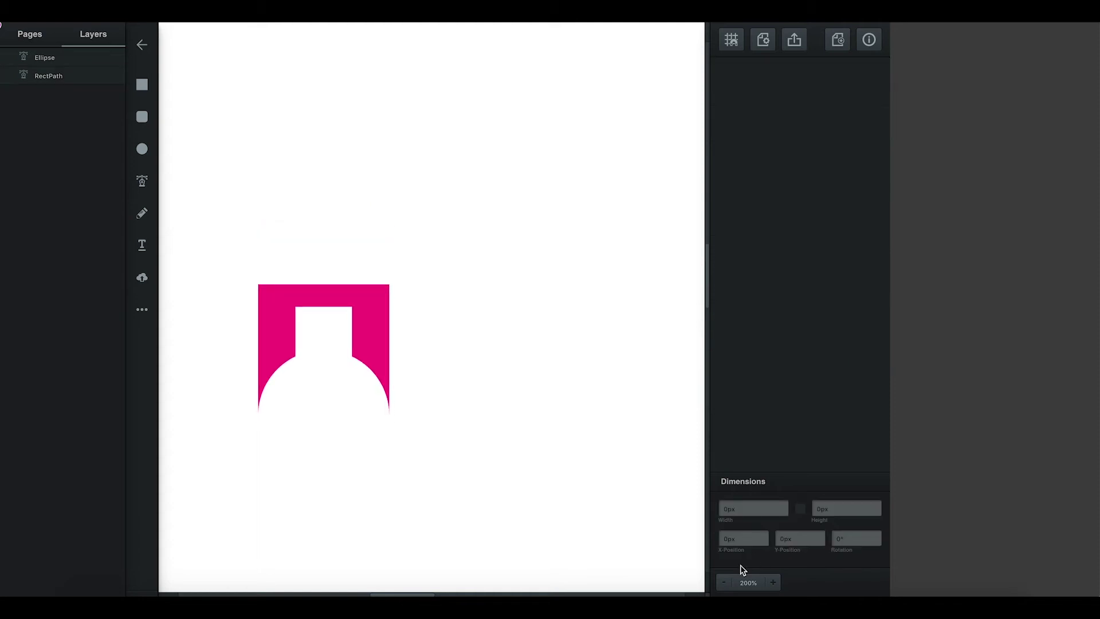
pyautogui.click(724, 583)
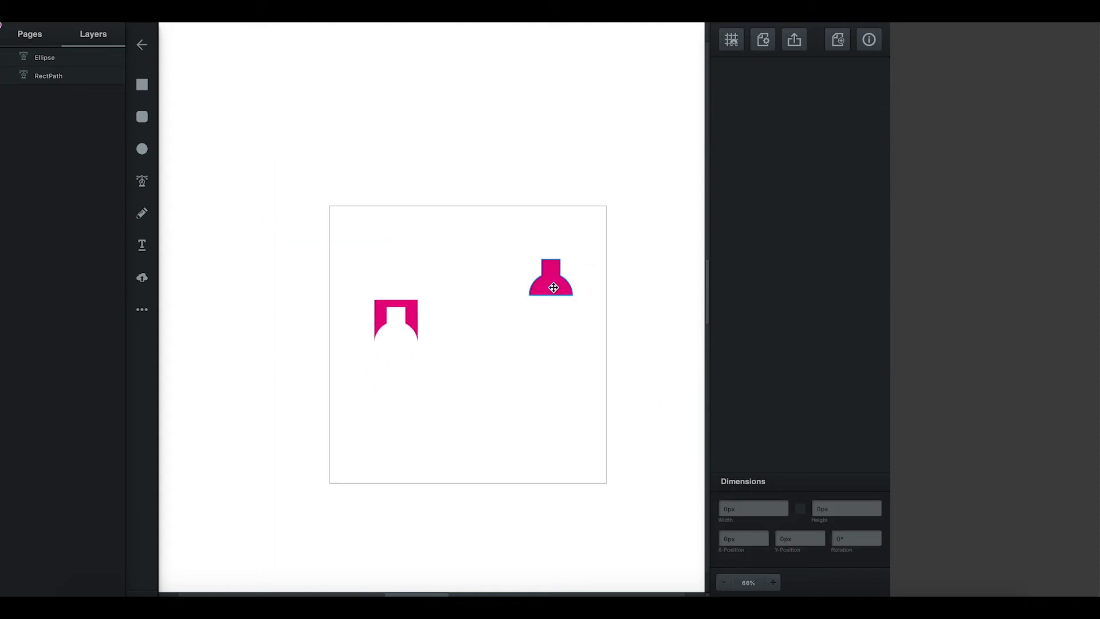
# Place the pink bell directly on top of the keyhole arch at 200% zoom.
pyautogui.moveTo(553, 287); pyautogui.dragTo(398, 291)
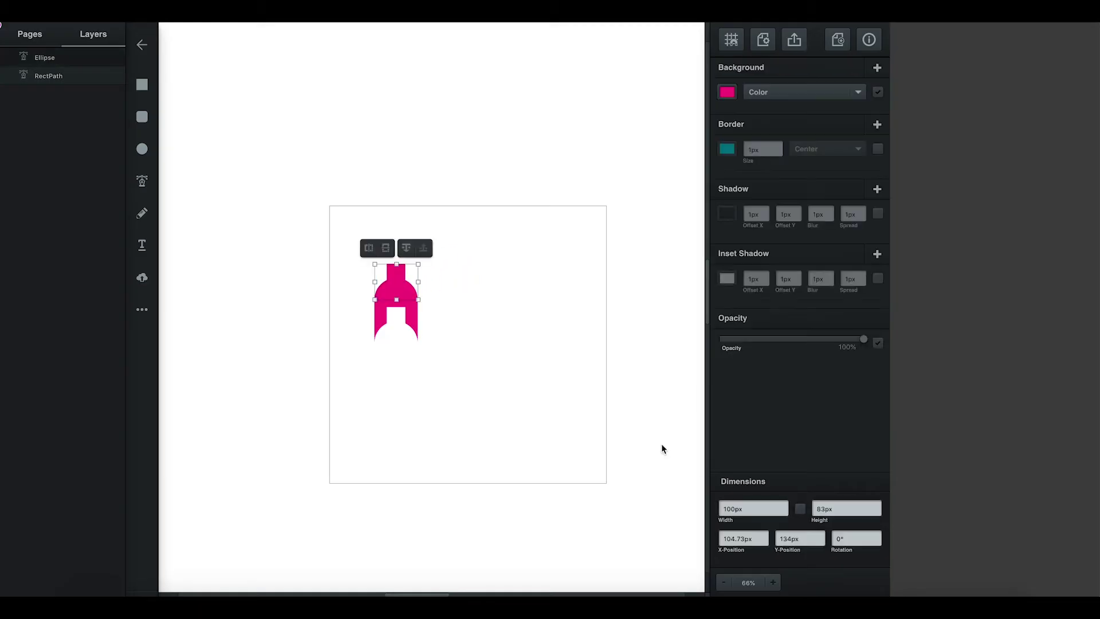
pyautogui.click(773, 583)
pyautogui.click(773, 583)
pyautogui.moveTo(491, 496); pyautogui.dragTo(573, 494)
pyautogui.moveTo(344, 263); pyautogui.dragTo(344, 266)
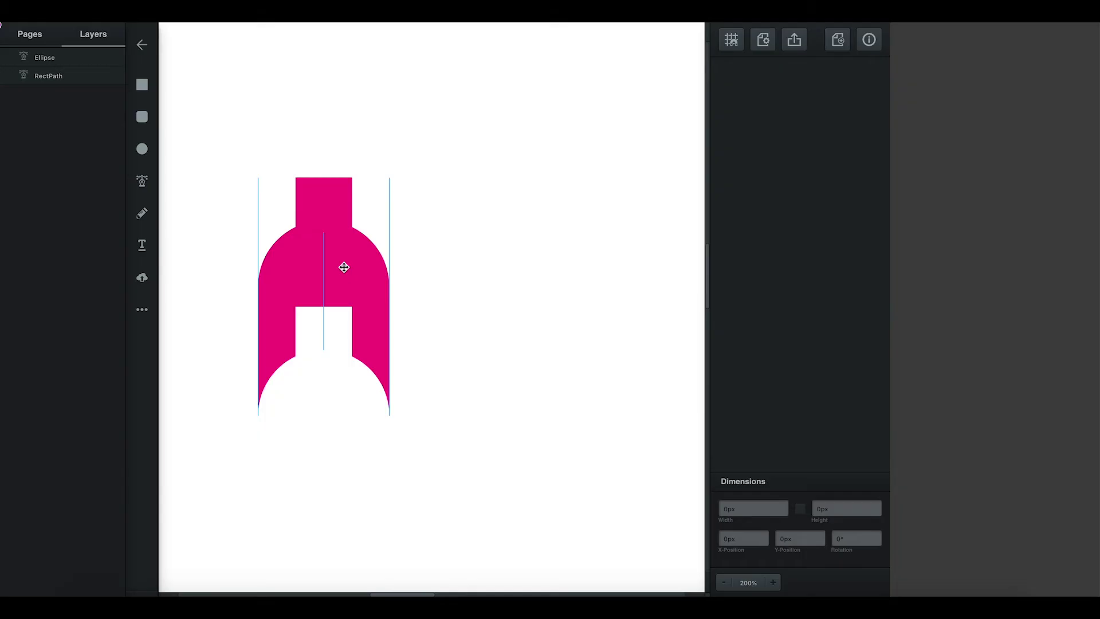
pyautogui.click(502, 276)
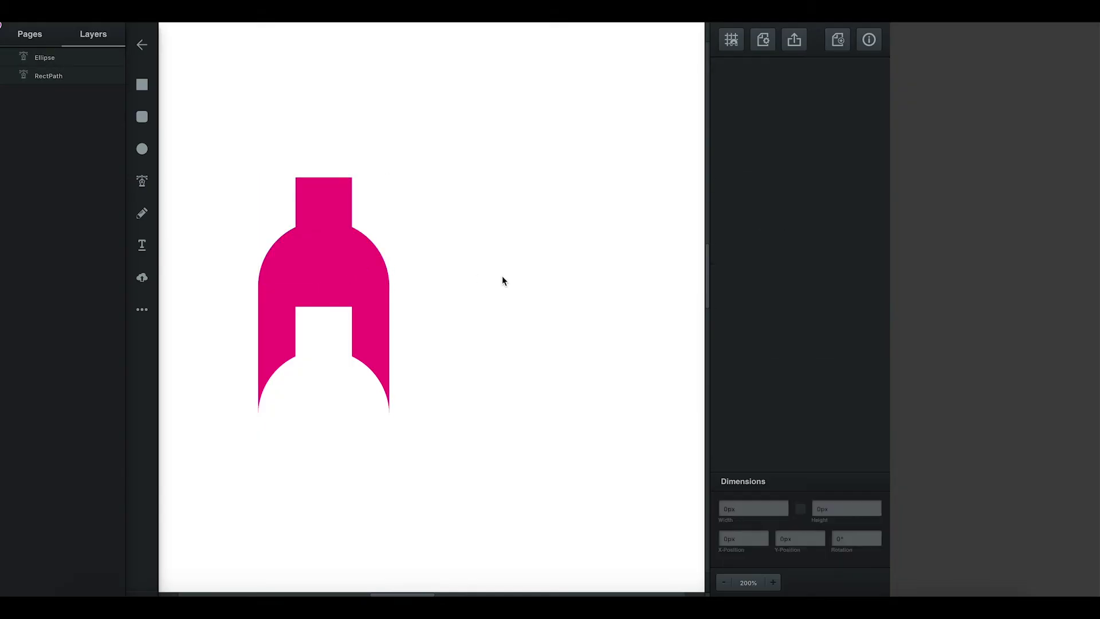
# Unite the pink bell and arch into one 100 by 181.5 px column.
pyautogui.moveTo(218, 145); pyautogui.dragTo(434, 456)
pyautogui.click(280, 161)
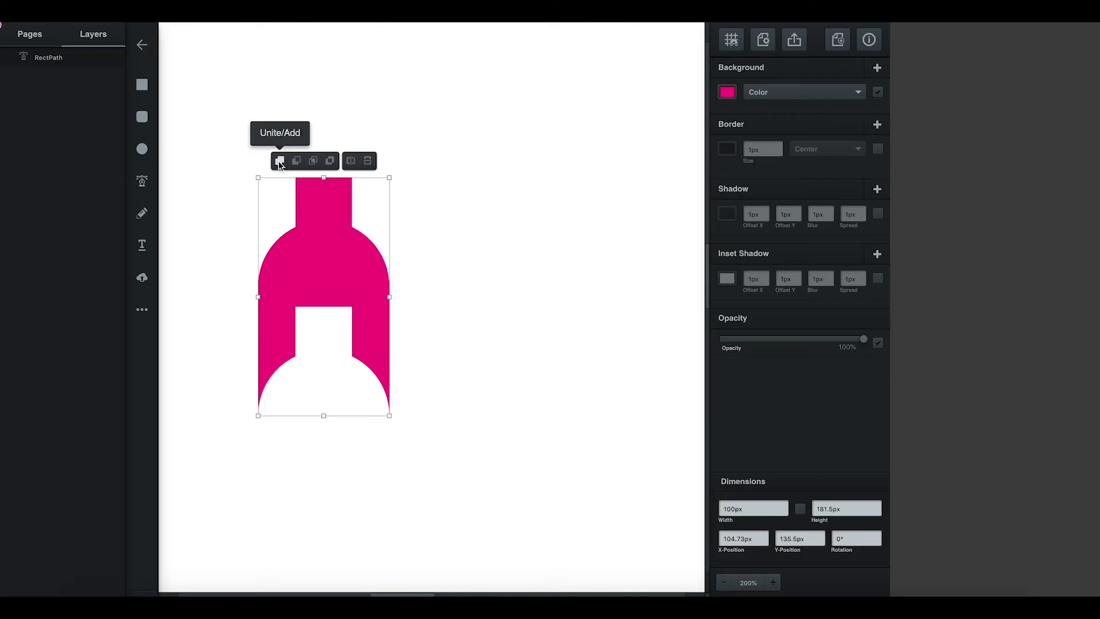
pyautogui.moveTo(327, 253)
pyautogui.mouseDown()
pyautogui.moveTo(472, 250)
pyautogui.moveTo(317, 237)
pyautogui.moveTo(332, 243)
pyautogui.mouseUp()
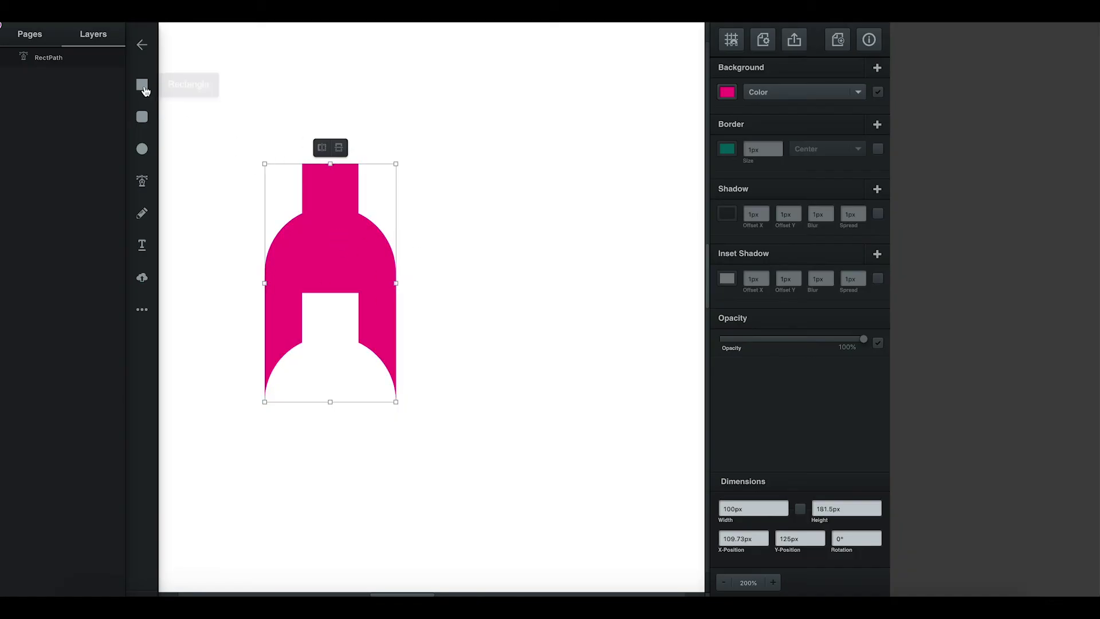
# Draw a blue rectangle 50px tall and an ellipse 48.5px wide below it.
pyautogui.click(143, 87)
pyautogui.moveTo(499, 99)
pyautogui.mouseDown()
pyautogui.moveTo(499, 142)
pyautogui.moveTo(530, 188)
pyautogui.mouseUp()
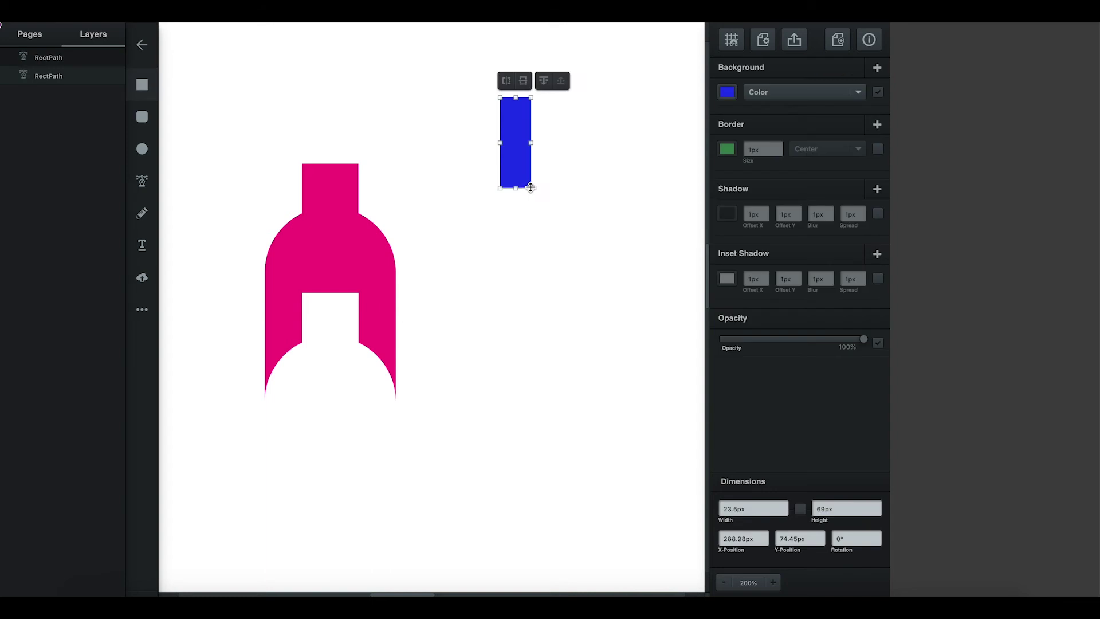
pyautogui.click(142, 149)
pyautogui.moveTo(400, 154)
pyautogui.mouseDown()
pyautogui.moveTo(441, 150)
pyautogui.moveTo(516, 191)
pyautogui.mouseUp()
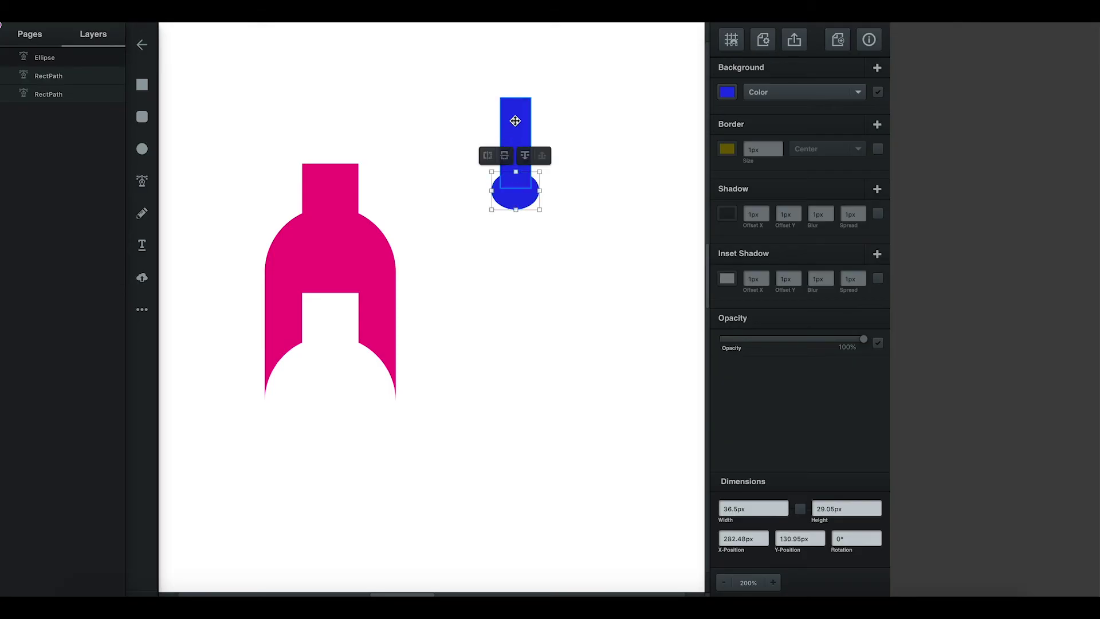
pyautogui.click(516, 100)
pyautogui.moveTo(516, 98); pyautogui.dragTo(517, 122)
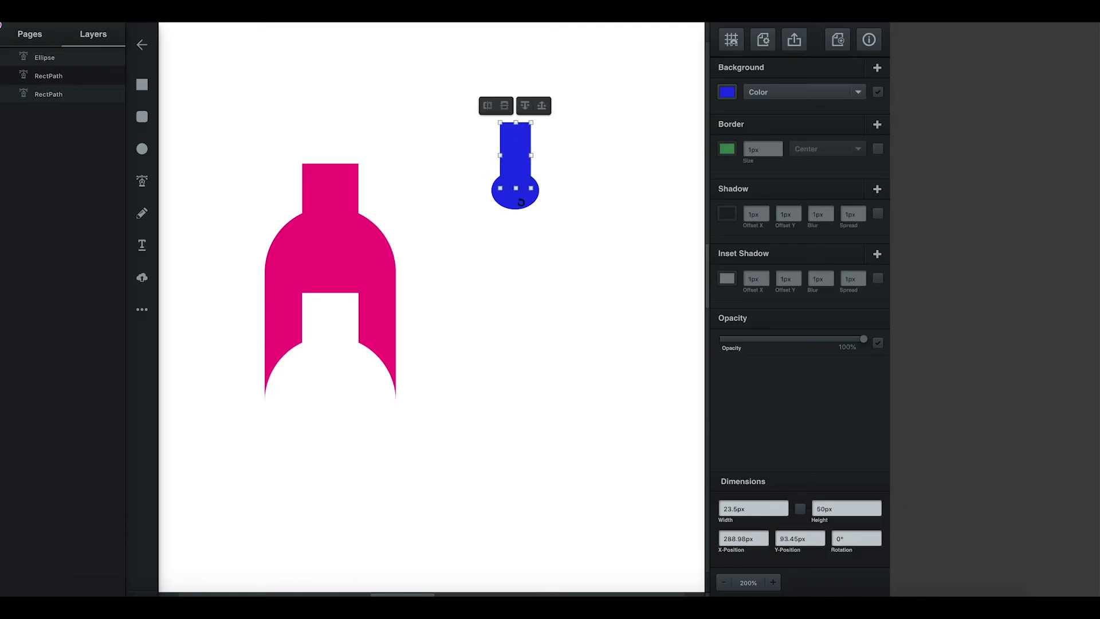
pyautogui.click(519, 204)
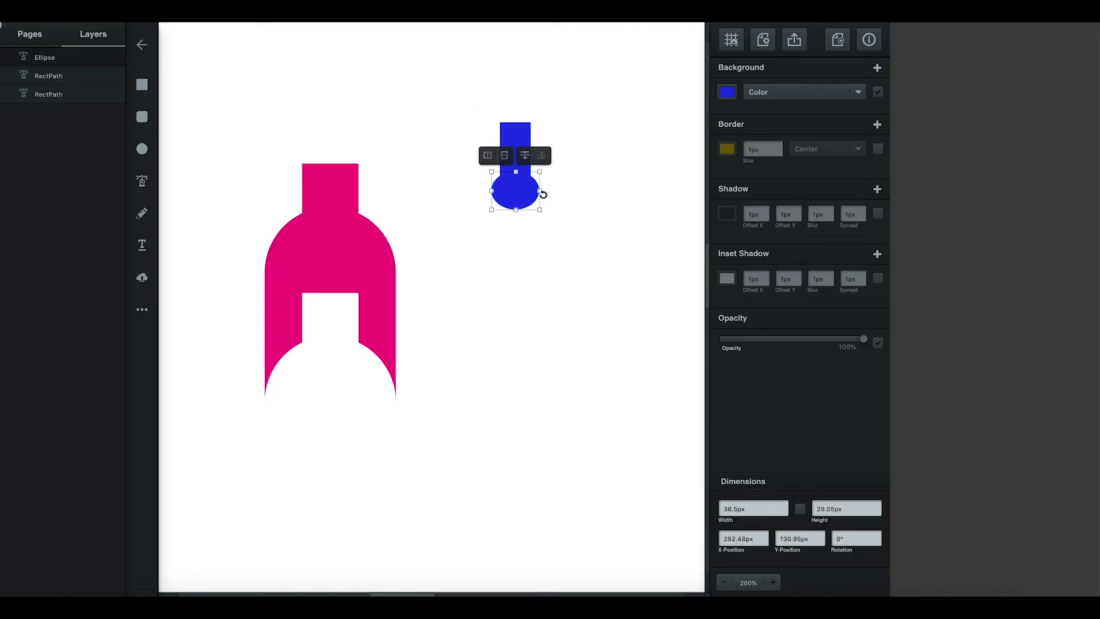
pyautogui.moveTo(540, 191)
pyautogui.mouseDown()
pyautogui.moveTo(555, 191)
pyautogui.moveTo(526, 195)
pyautogui.mouseUp()
pyautogui.click(604, 182)
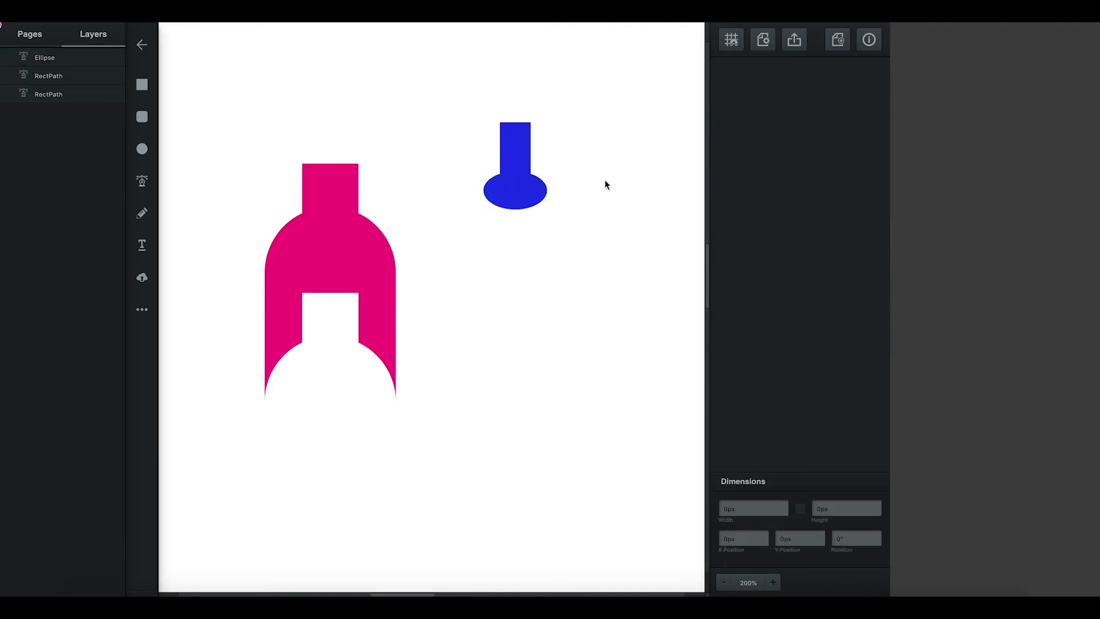
# Unite the rectangle and ellipse into a blue keyhole and duplicate it aside.
pyautogui.moveTo(461, 97); pyautogui.dragTo(572, 236)
pyautogui.click(452, 106)
pyautogui.click(506, 277)
pyautogui.click(515, 188)
pyautogui.hotkey('ctrl', 'd')
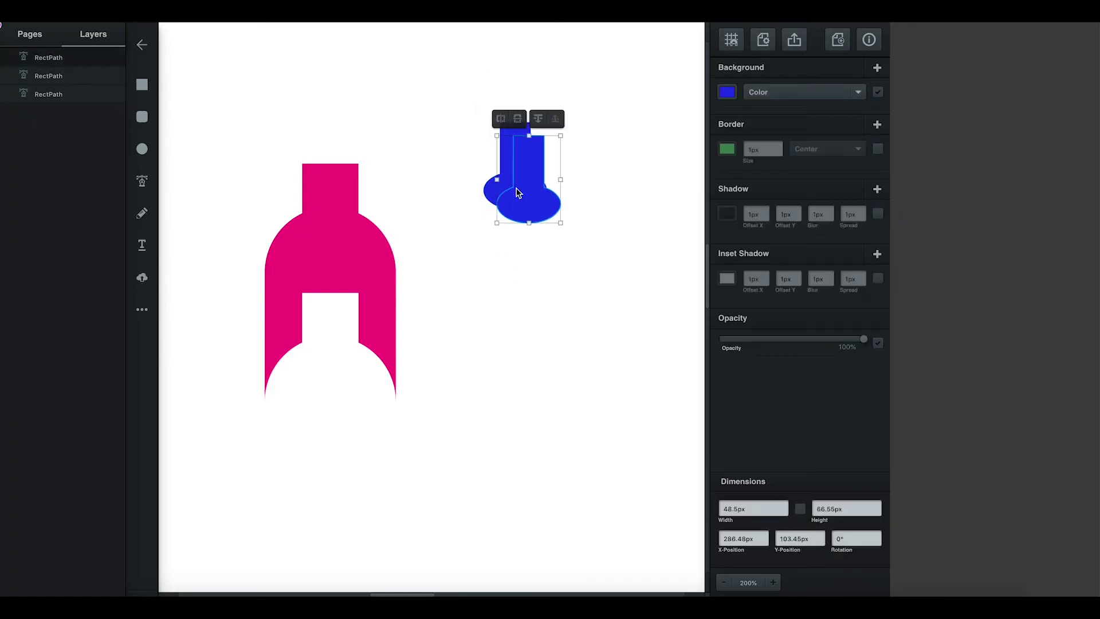
pyautogui.moveTo(532, 208); pyautogui.dragTo(592, 286)
# Centre one blue keyhole on the pink column's top and select both shapes.
pyautogui.moveTo(515, 166); pyautogui.dragTo(331, 209)
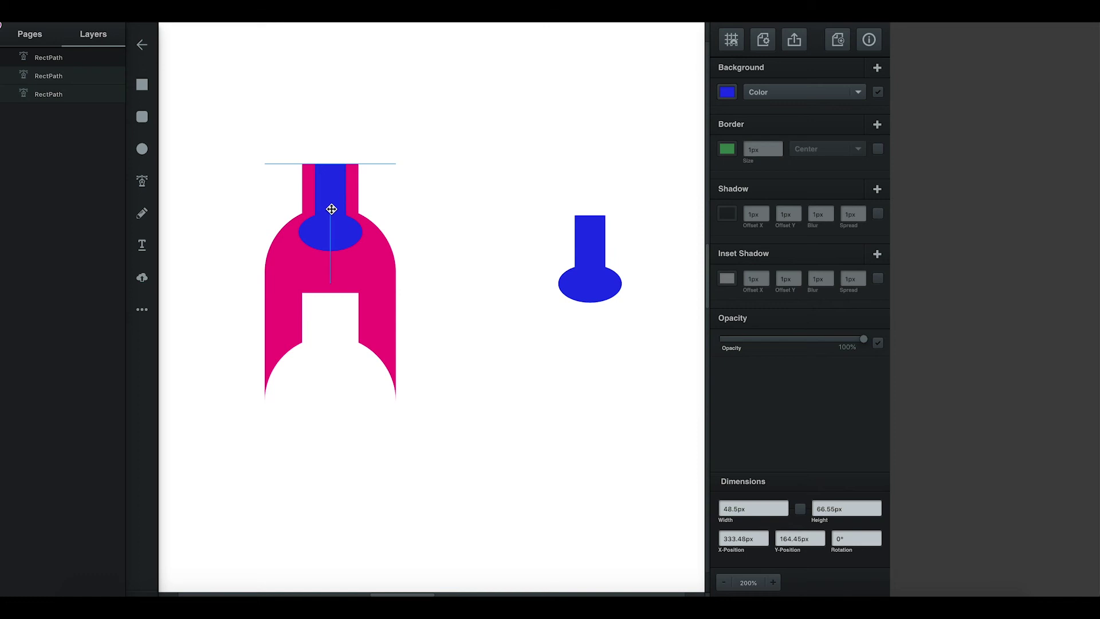
pyautogui.moveTo(331, 209); pyautogui.dragTo(331, 209)
pyautogui.moveTo(219, 130); pyautogui.dragTo(429, 424)
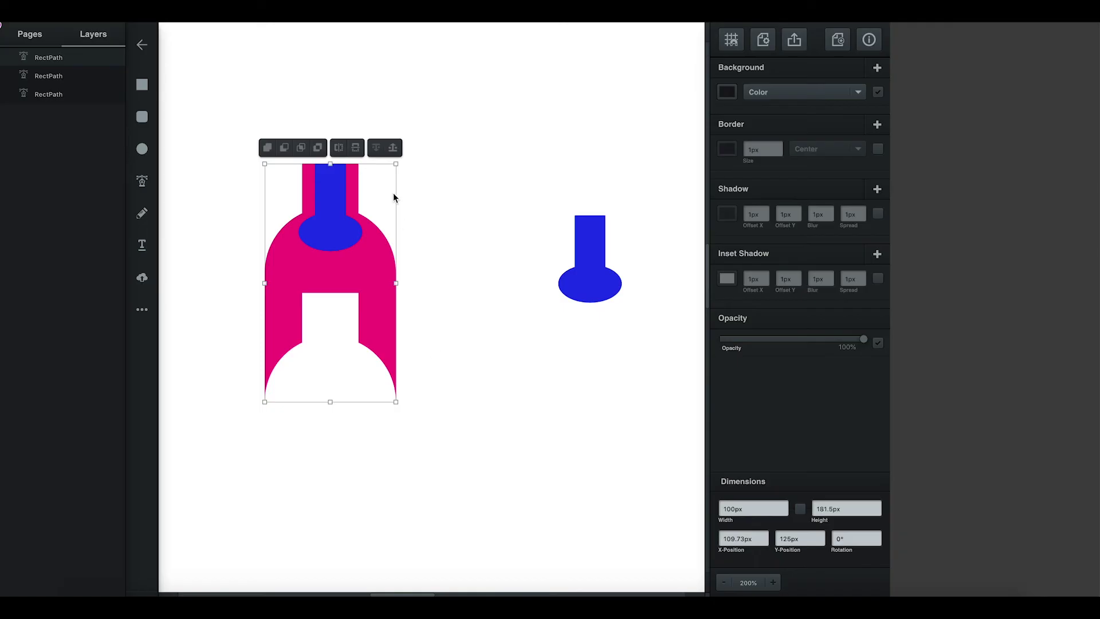
# Subtract the keyhole from the column top and move the spare into the lower opening.
pyautogui.click(285, 147)
pyautogui.click(442, 113)
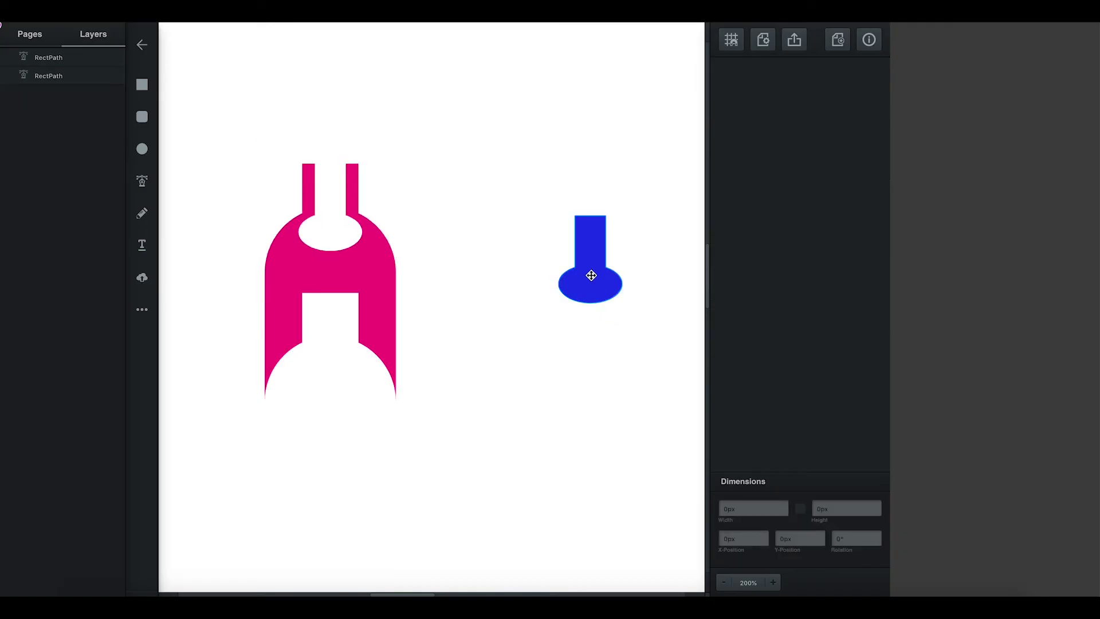
pyautogui.moveTo(590, 274); pyautogui.dragTo(330, 349)
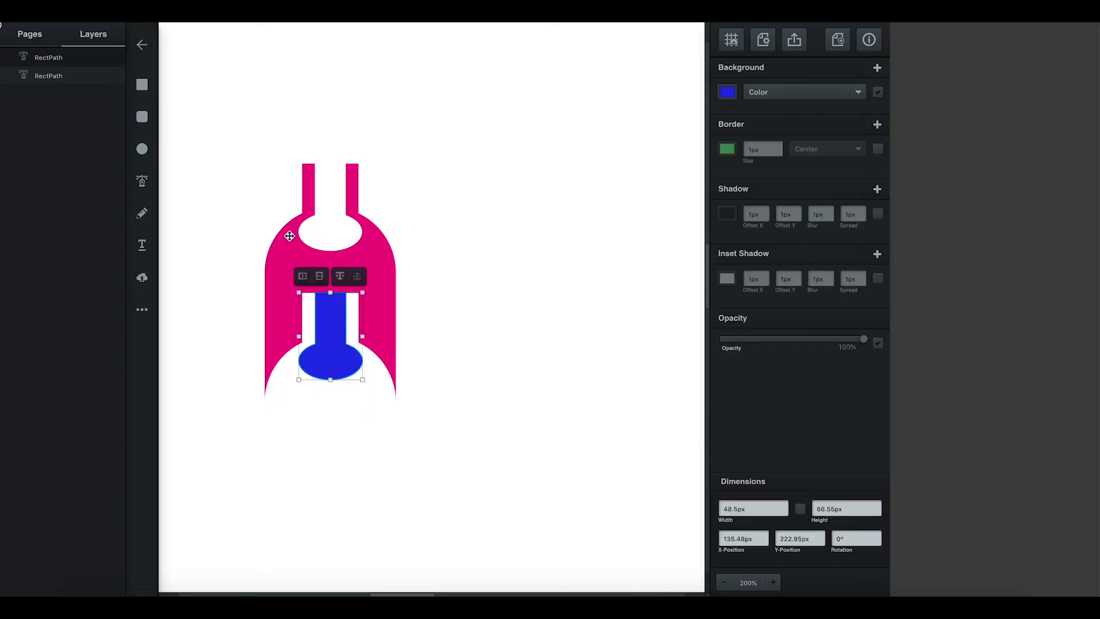
# Unite the spare keyhole with the column, then move the shape up and zoom out.
pyautogui.moveTo(232, 102); pyautogui.dragTo(444, 465)
pyautogui.click(286, 148)
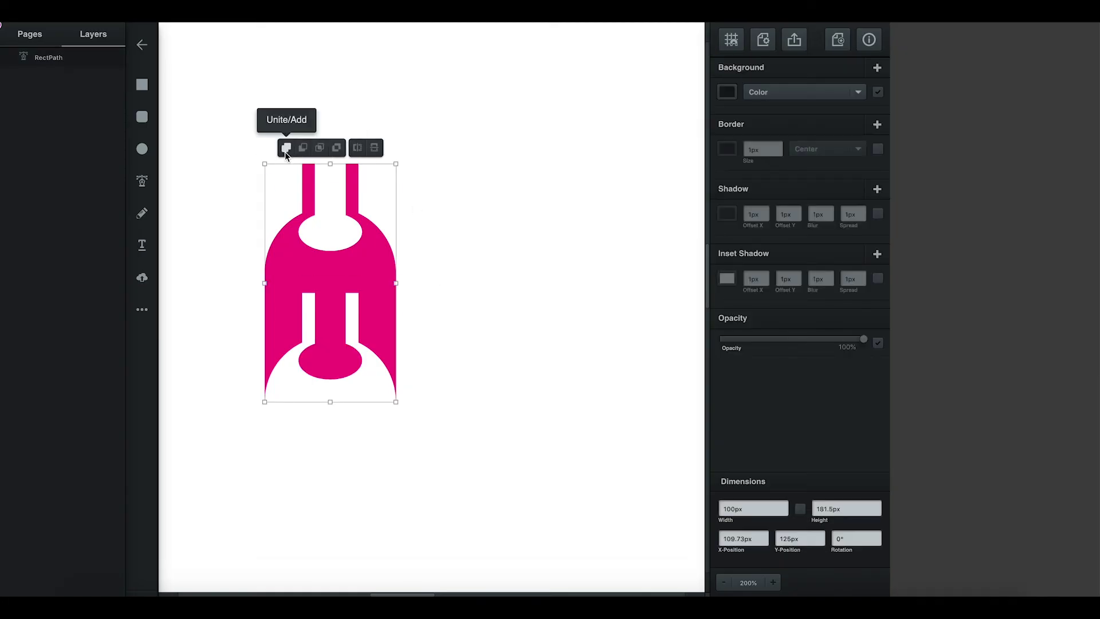
pyautogui.click(472, 182)
pyautogui.moveTo(333, 286); pyautogui.dragTo(347, 245)
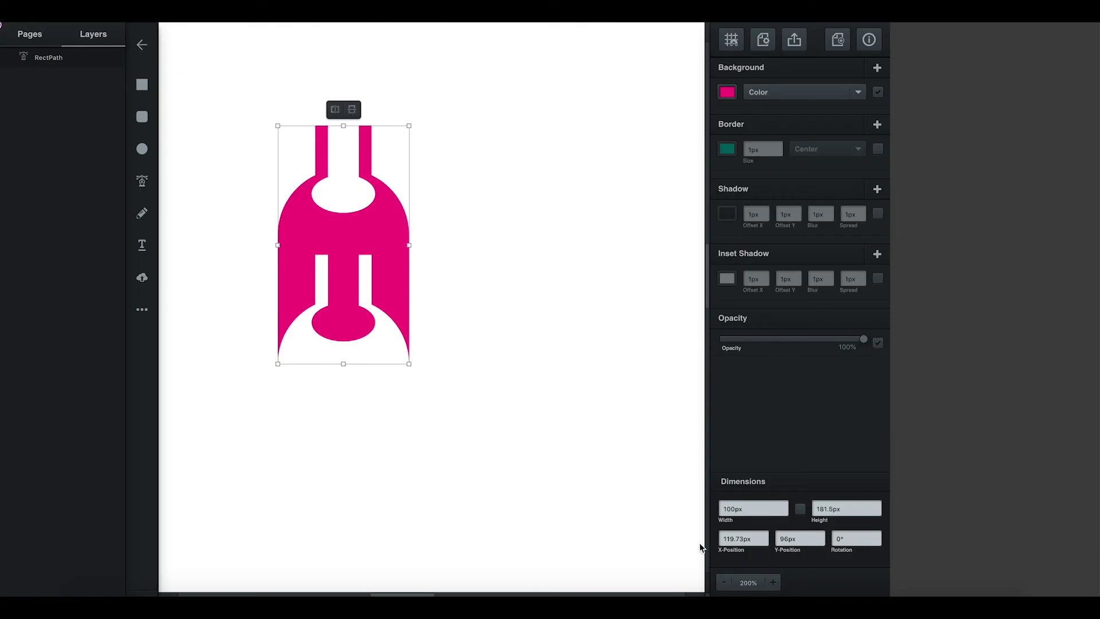
pyautogui.click(723, 583)
pyautogui.hscroll(3, 537, 453)
pyautogui.scroll(-2, 537, 453)
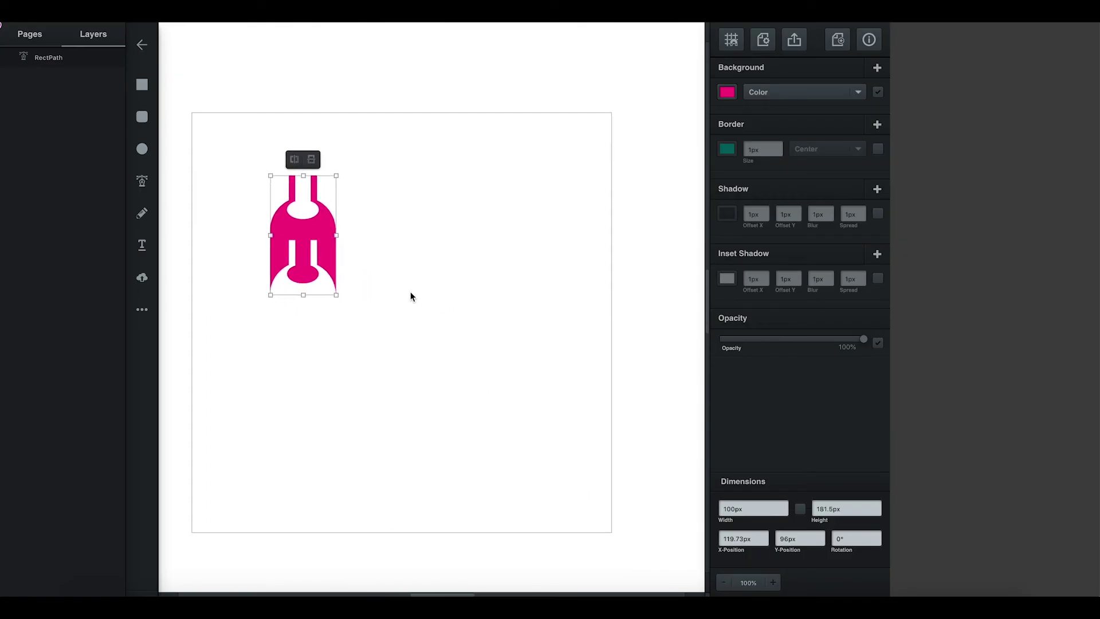
# Duplicate the pink arch, fill the copy blue, and overlap it below the pink one.
pyautogui.hotkey('ctrl', 'd')
pyautogui.moveTo(319, 246); pyautogui.dragTo(418, 259)
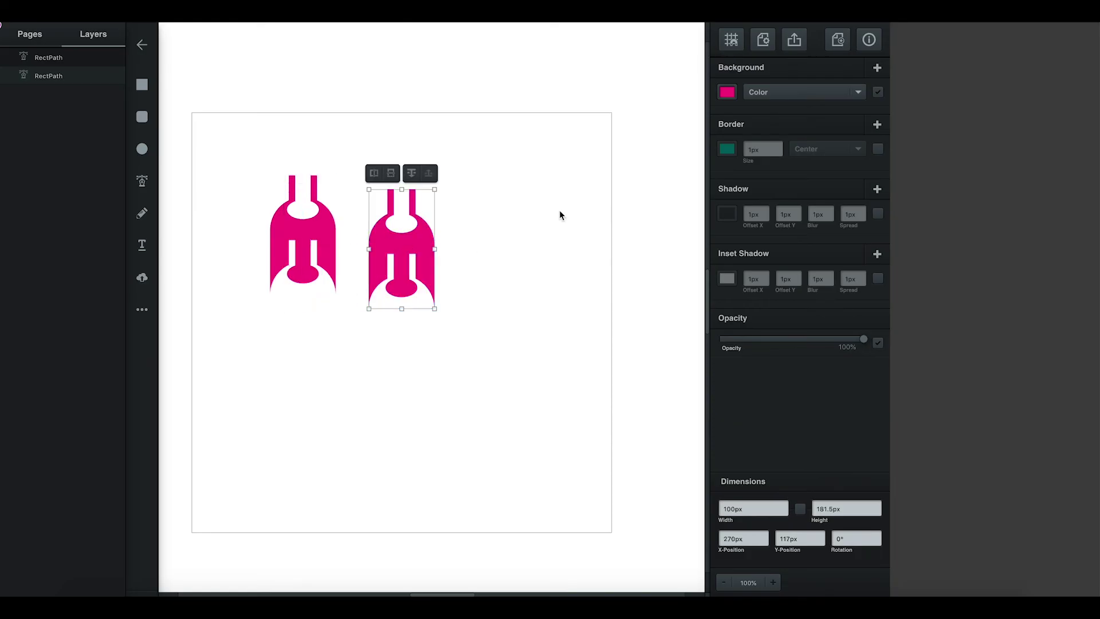
pyautogui.click(727, 93)
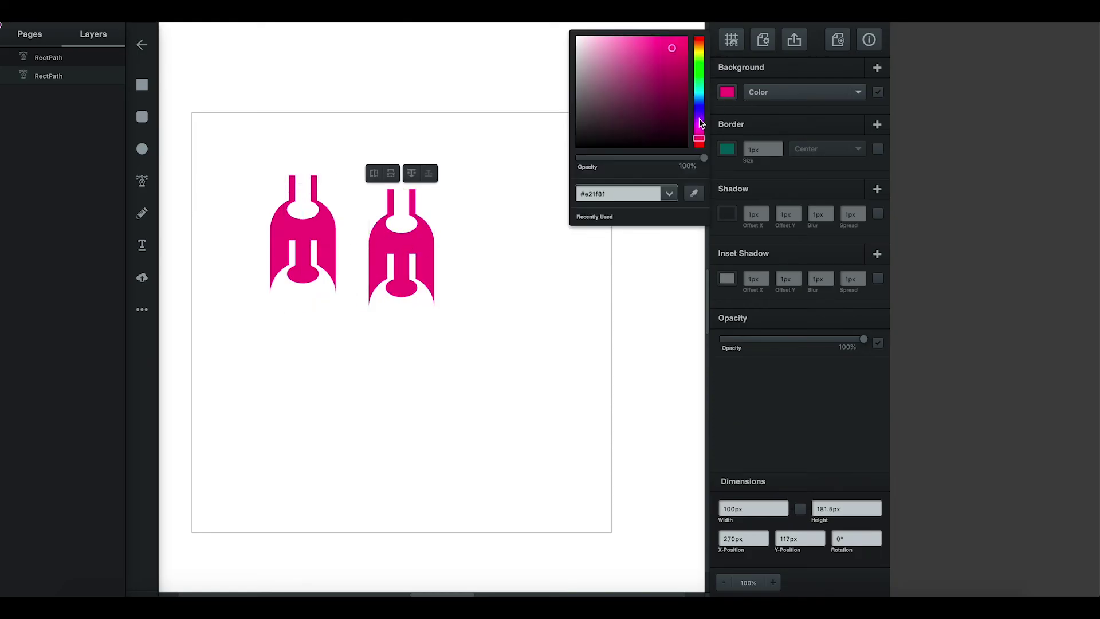
pyautogui.click(699, 107)
pyautogui.click(516, 275)
pyautogui.doubleClick(418, 246)
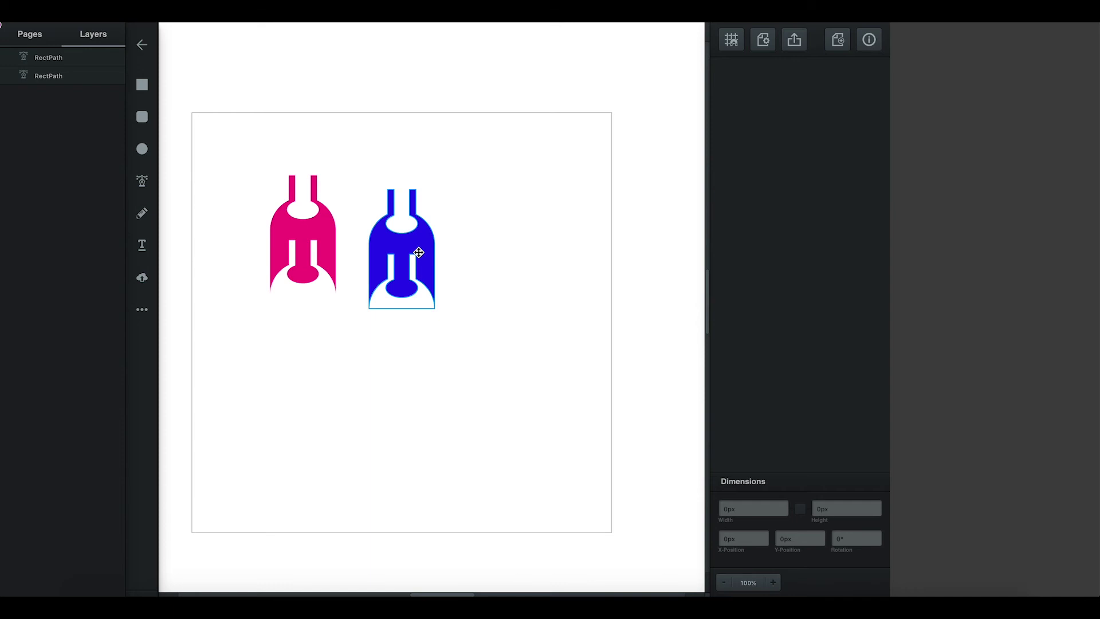
pyautogui.moveTo(373, 291); pyautogui.dragTo(321, 301)
pyautogui.click(418, 286)
# Duplicate the pink-blue pair to the right and flip the copy vertically.
pyautogui.moveTo(242, 151); pyautogui.dragTo(387, 373)
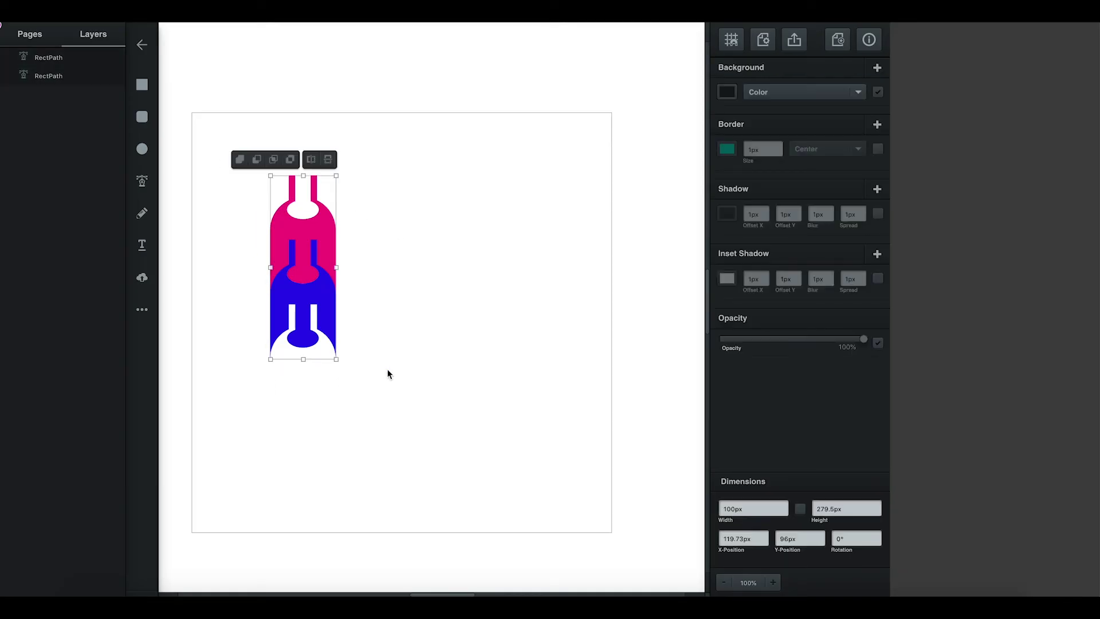
pyautogui.hotkey('ctrl', 'd')
pyautogui.moveTo(327, 315); pyautogui.dragTo(430, 316)
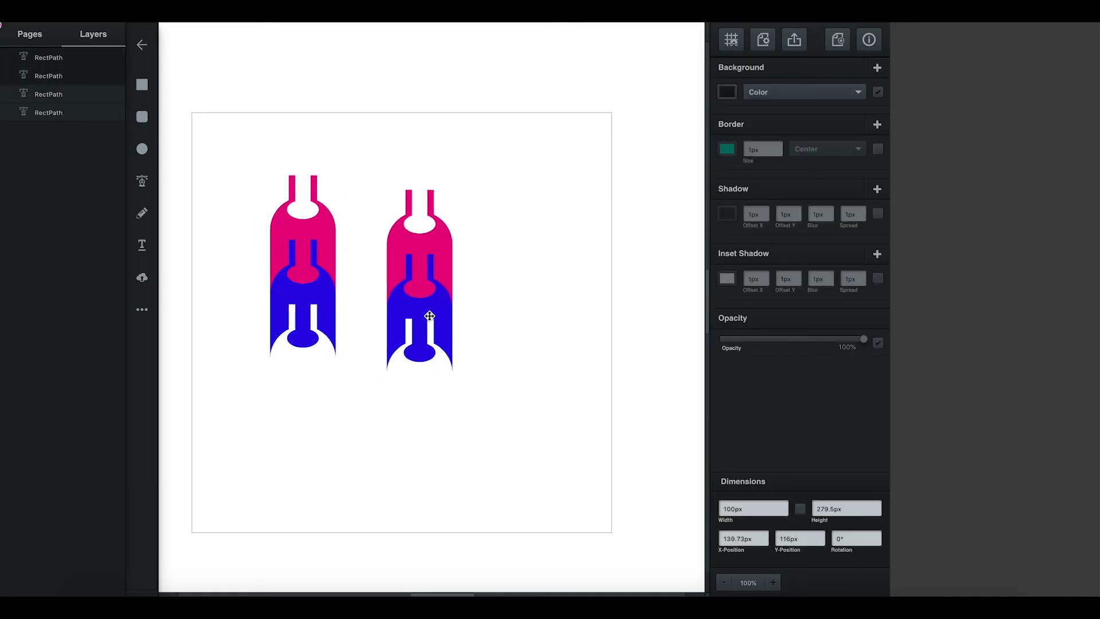
pyautogui.click(444, 174)
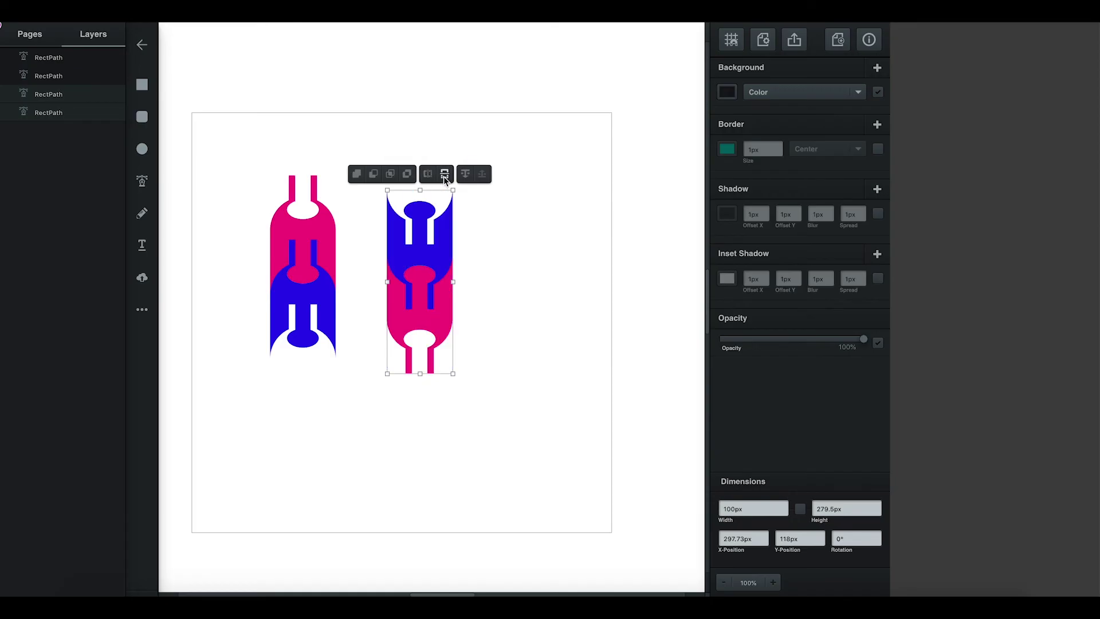
pyautogui.click(542, 275)
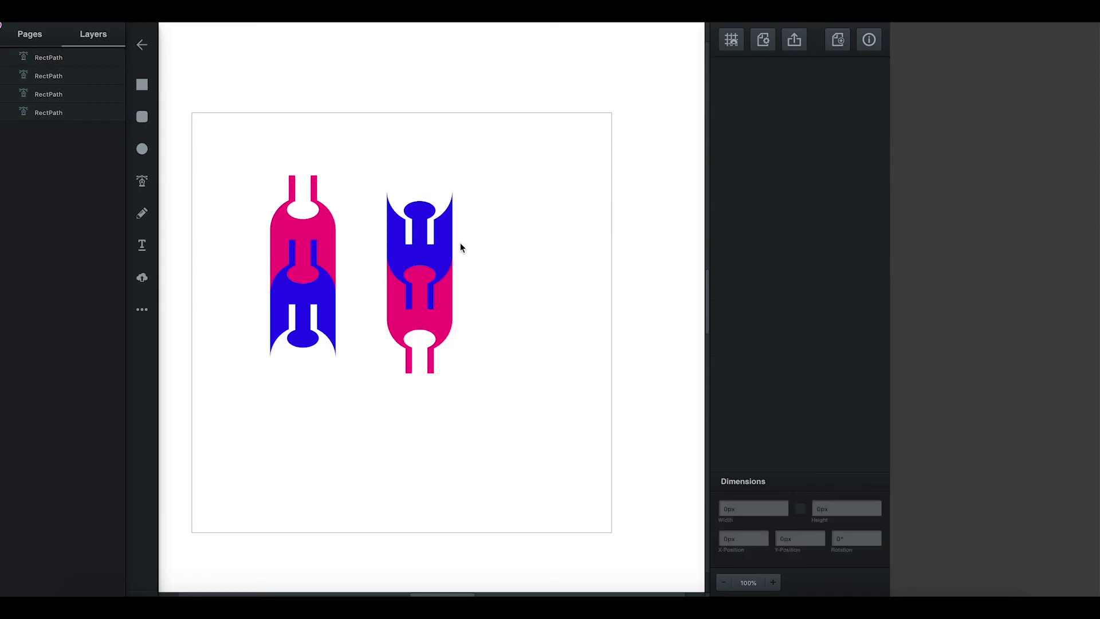
# Recolour the flipped pair's upper shape green and lower shape yellow, then select both.
pyautogui.click(438, 250)
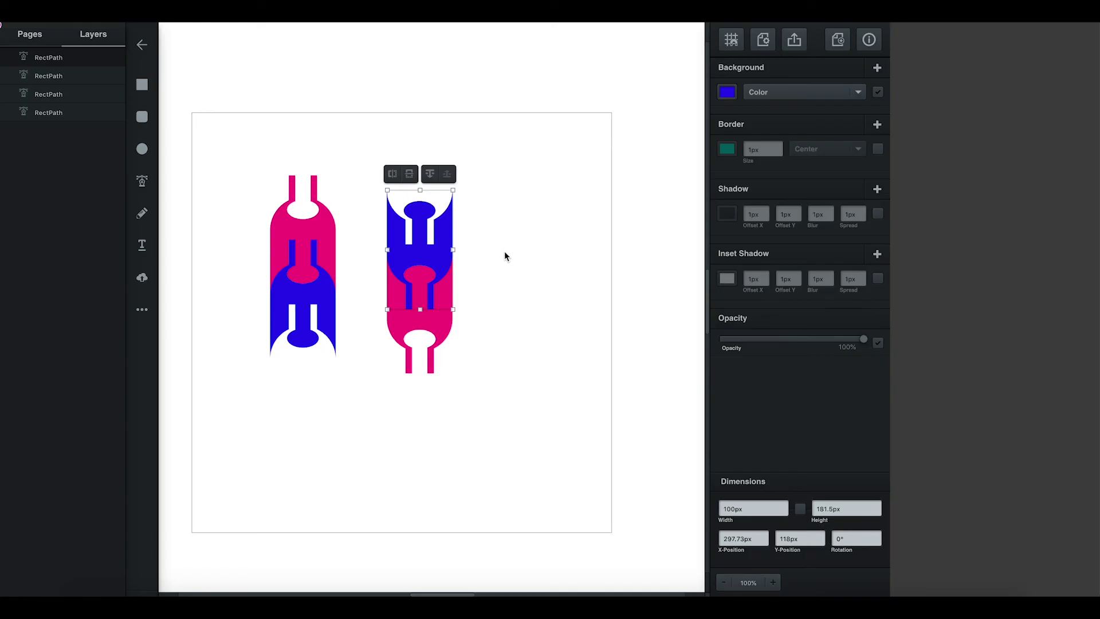
pyautogui.click(726, 92)
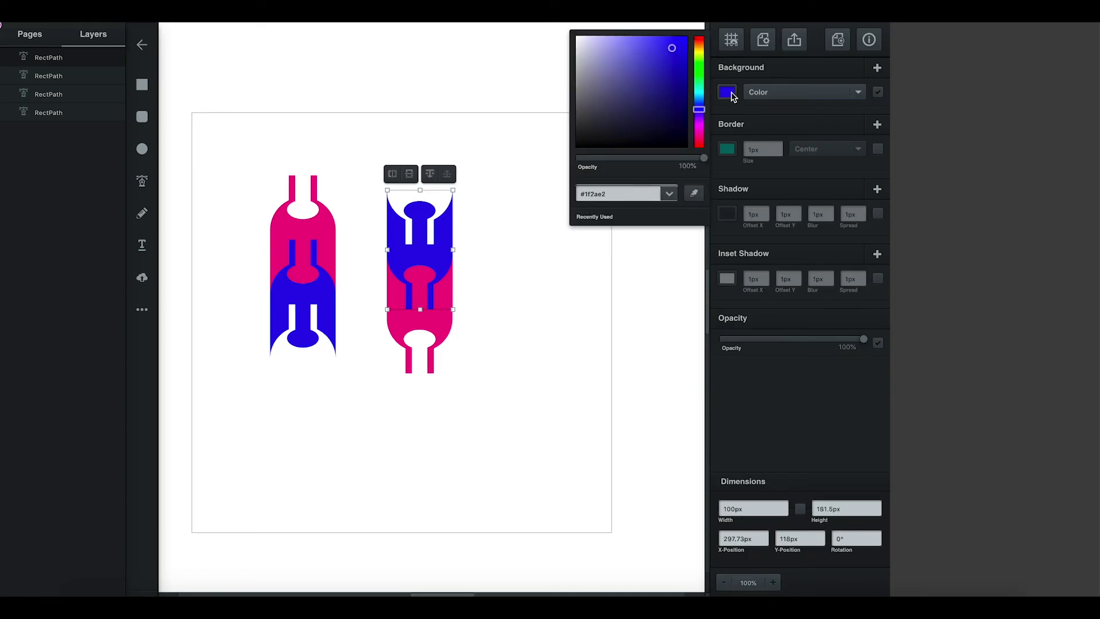
pyautogui.click(699, 80)
pyautogui.click(512, 322)
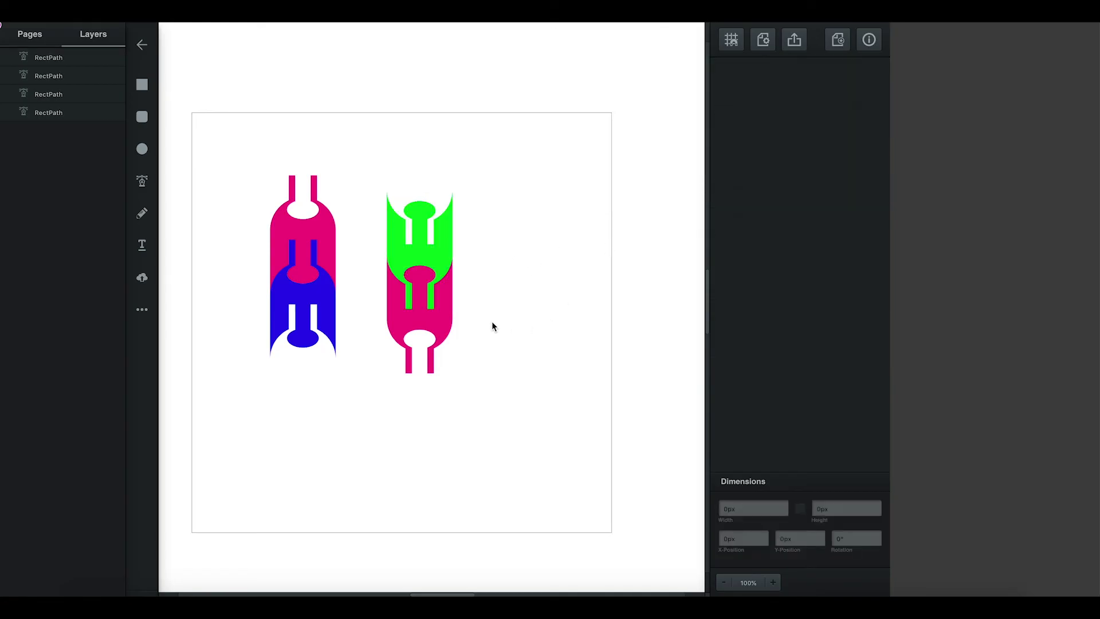
pyautogui.click(441, 312)
pyautogui.click(732, 96)
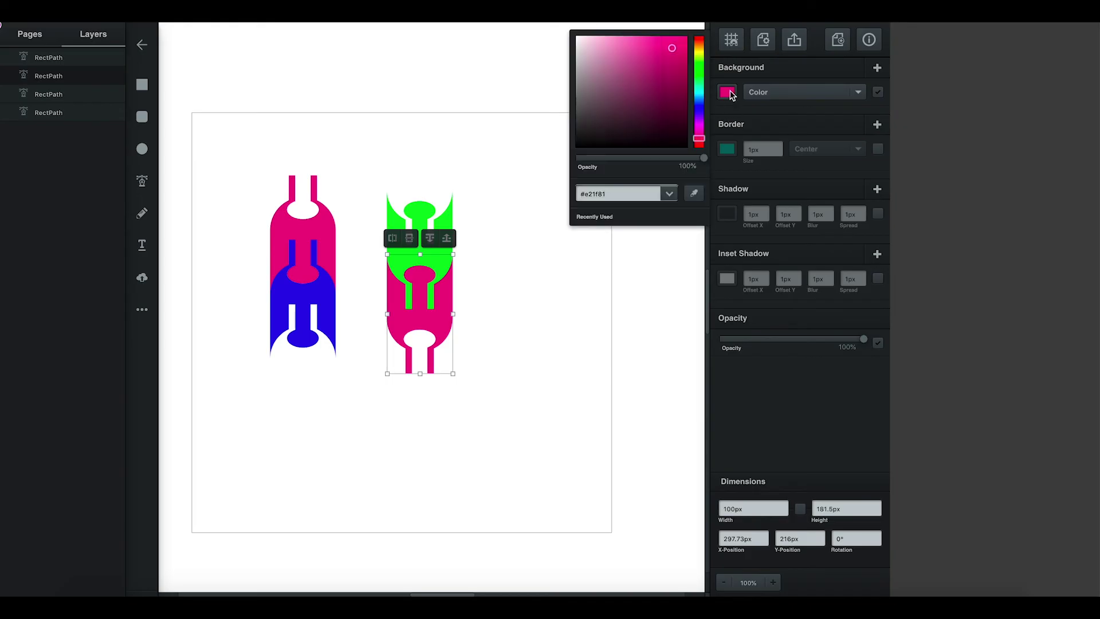
pyautogui.click(700, 55)
pyautogui.click(510, 332)
pyautogui.moveTo(367, 181); pyautogui.dragTo(479, 409)
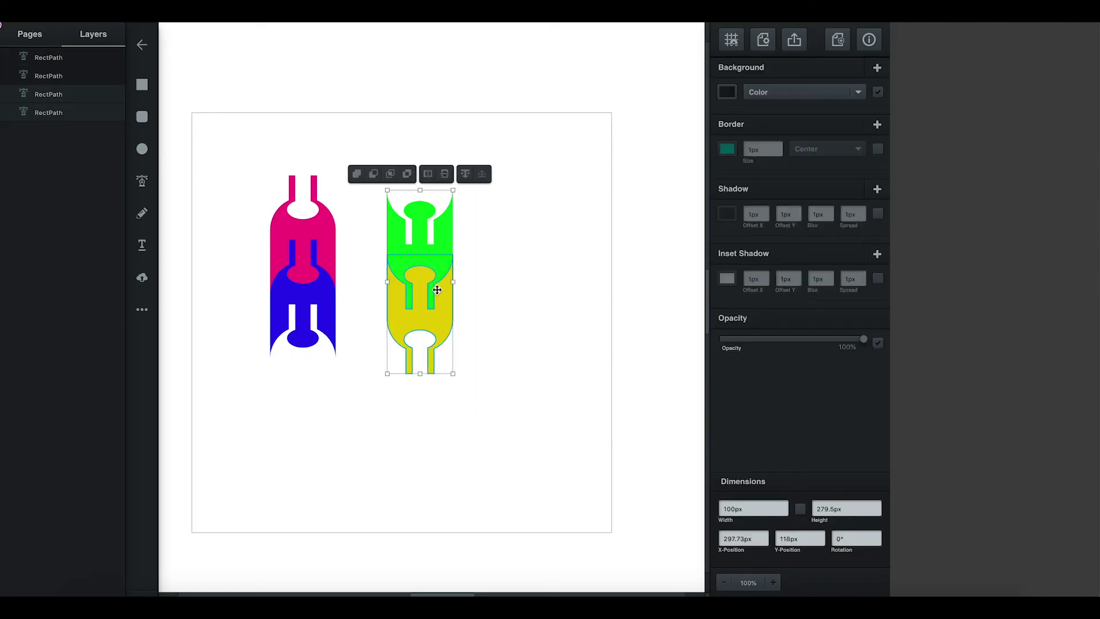
pyautogui.rightClick(431, 282)
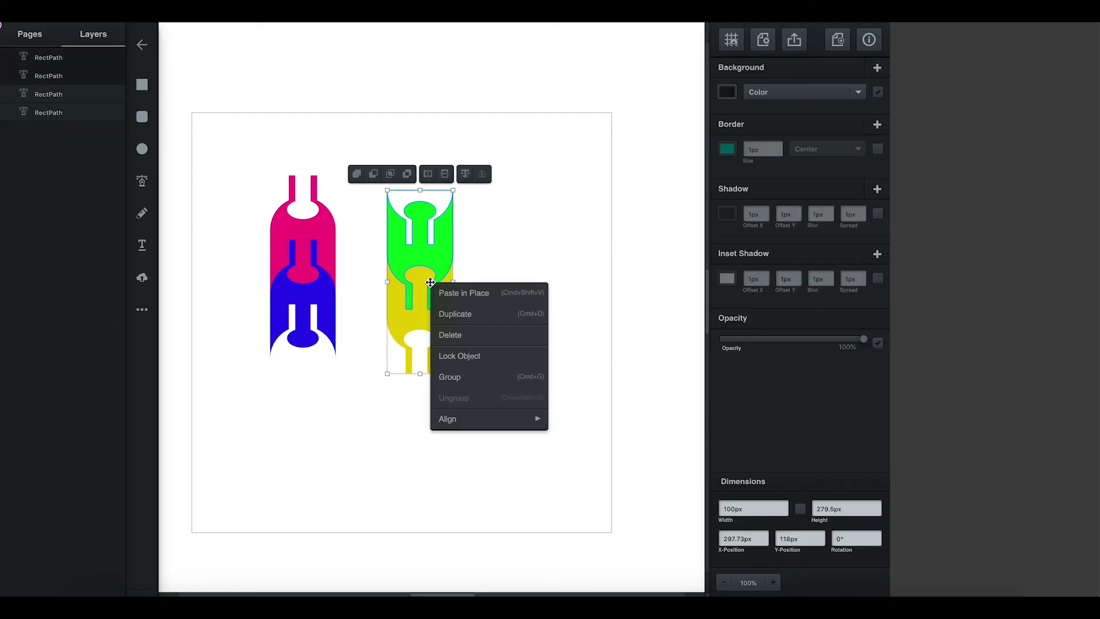
# Group the green and yellow shapes and butt them against the pink-blue pair.
pyautogui.click(459, 376)
pyautogui.click(518, 350)
pyautogui.moveTo(427, 300); pyautogui.dragTo(375, 331)
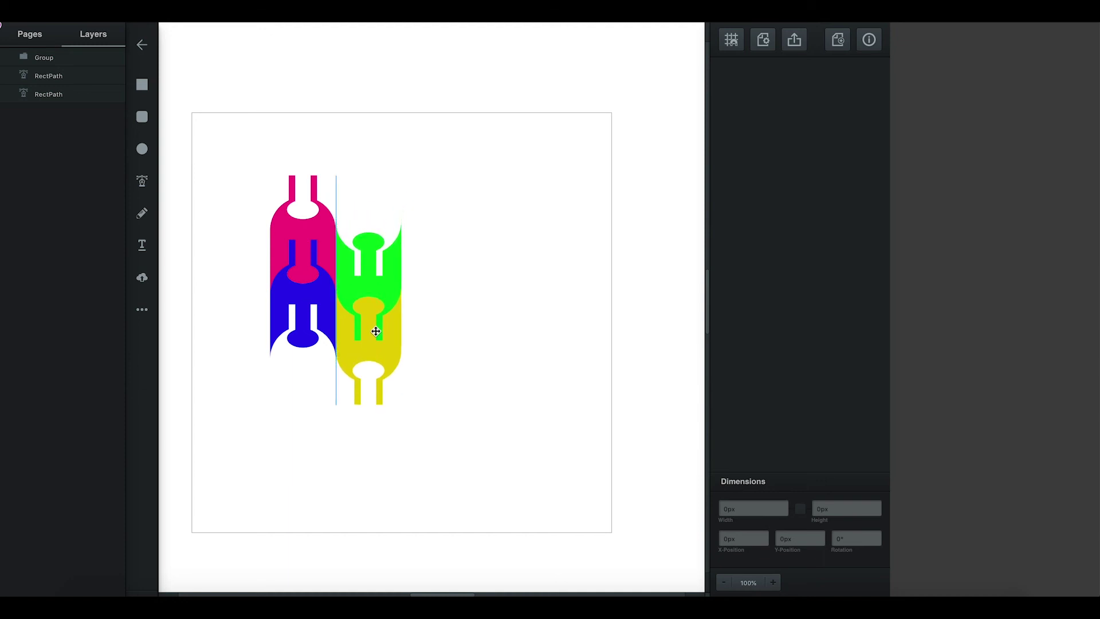
pyautogui.moveTo(376, 331); pyautogui.dragTo(375, 331)
pyautogui.click(473, 291)
# Group both coloured pairs into one tile and move it to the artboard's top-left.
pyautogui.moveTo(237, 147); pyautogui.dragTo(432, 442)
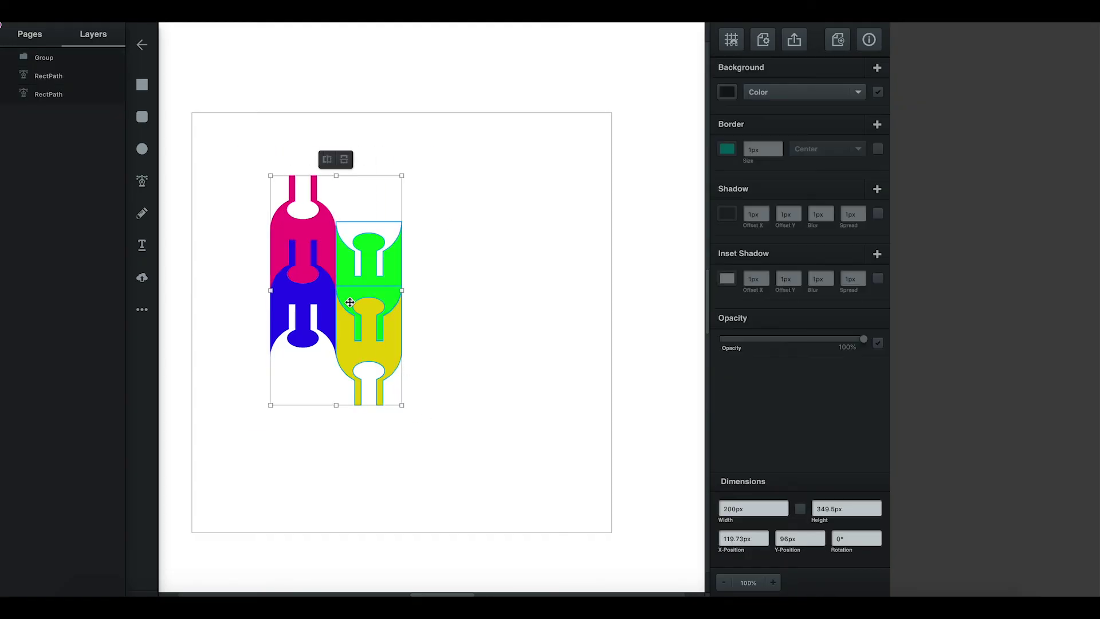
pyautogui.rightClick(349, 301)
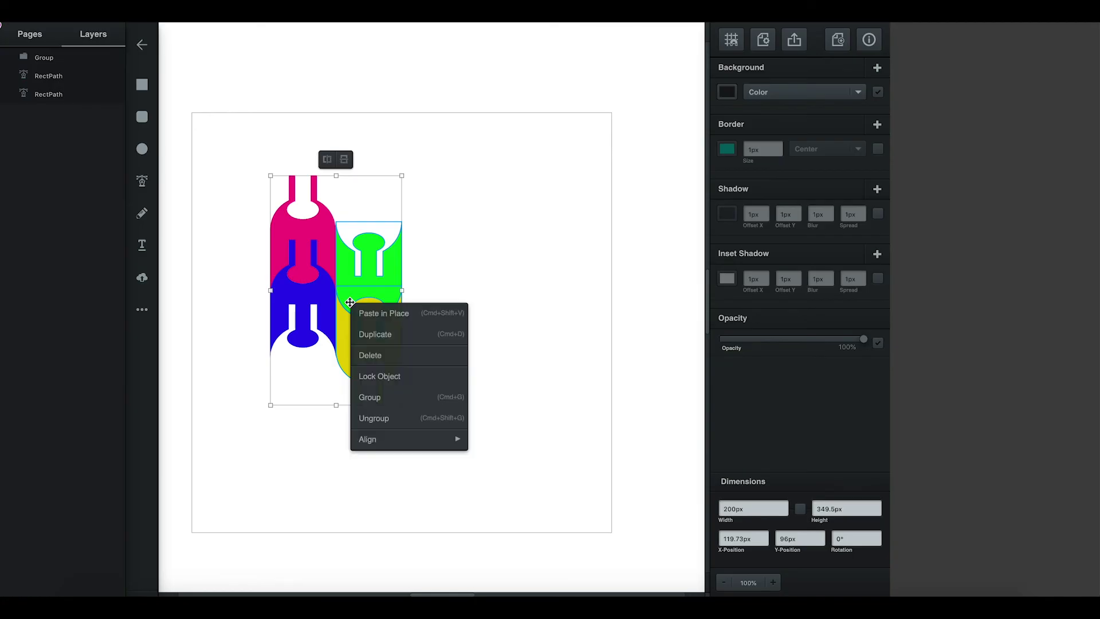
pyautogui.click(369, 395)
pyautogui.moveTo(360, 315); pyautogui.dragTo(284, 262)
pyautogui.hotkey('ctrl', 'd')
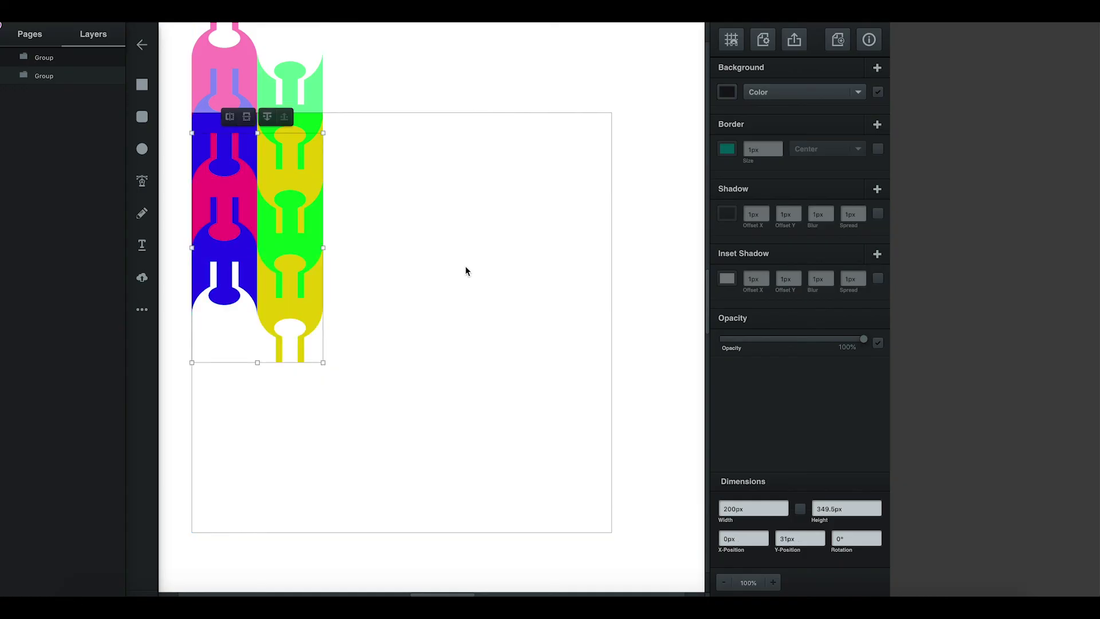
# Stack duplicate tiles down the artboard to form a column reaching the bottom.
pyautogui.hotkey('ctrl', 'd')
pyautogui.moveTo(294, 109); pyautogui.dragTo(290, 384)
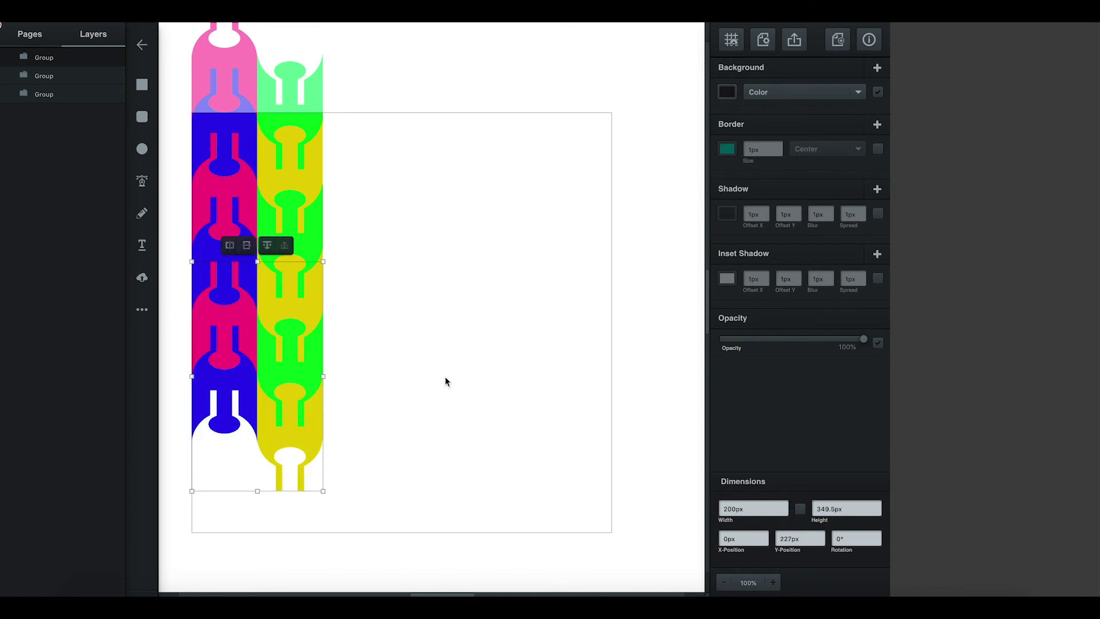
pyautogui.hotkey('ctrl', 'd')
pyautogui.moveTo(321, 166); pyautogui.dragTo(283, 514)
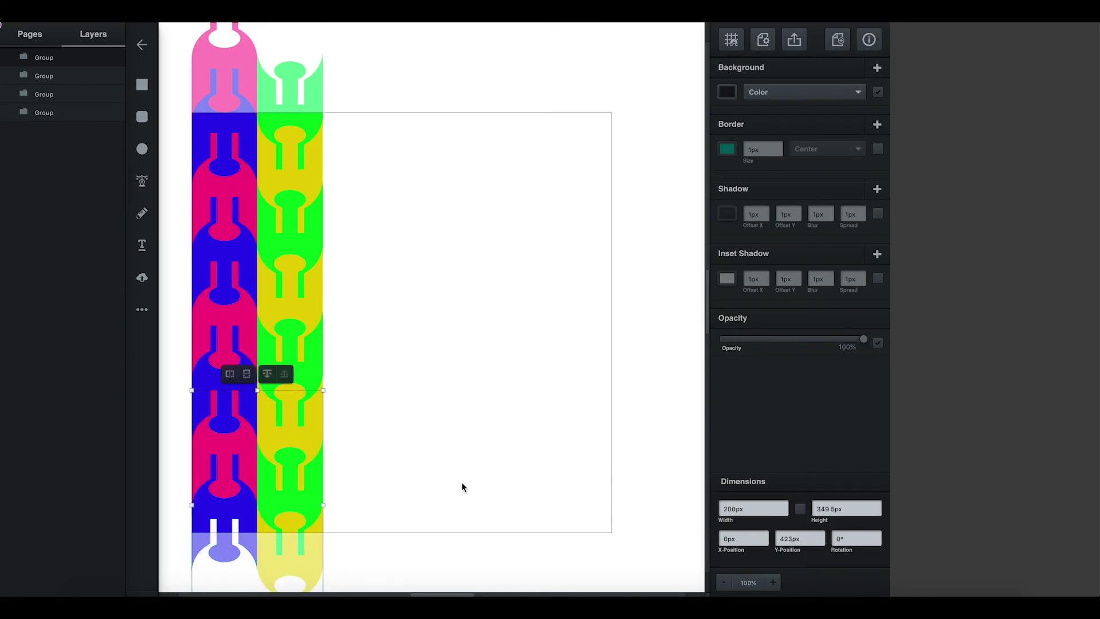
# Duplicate the whole column to the right, then duplicate the pair of columns.
pyautogui.moveTo(417, 563); pyautogui.dragTo(141, 36)
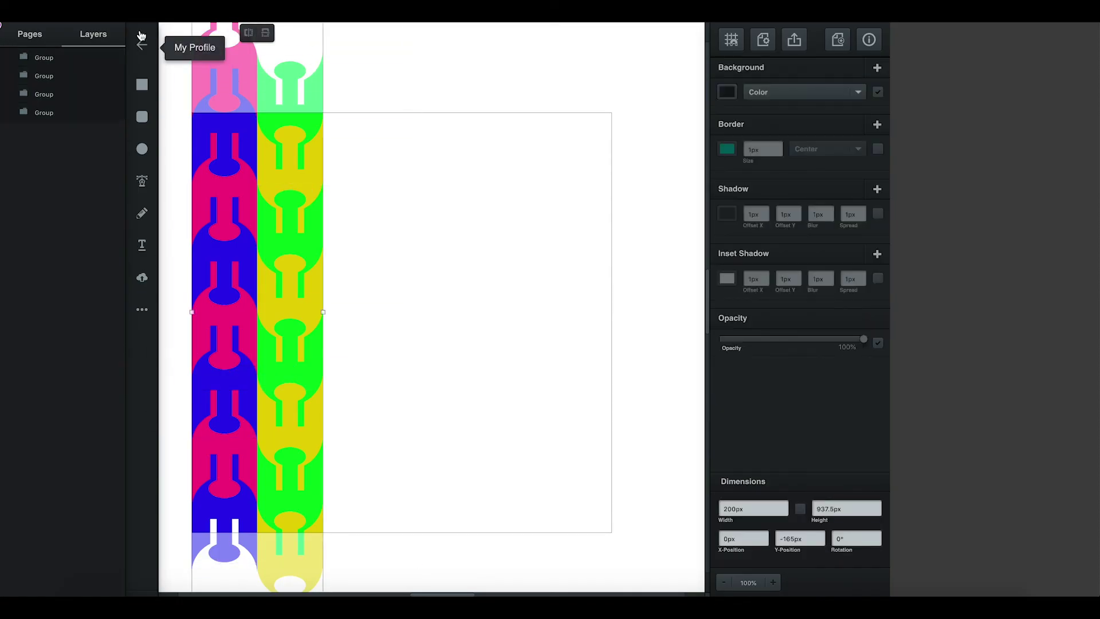
pyautogui.hotkey('ctrl', 'd')
pyautogui.moveTo(276, 261); pyautogui.dragTo(394, 261)
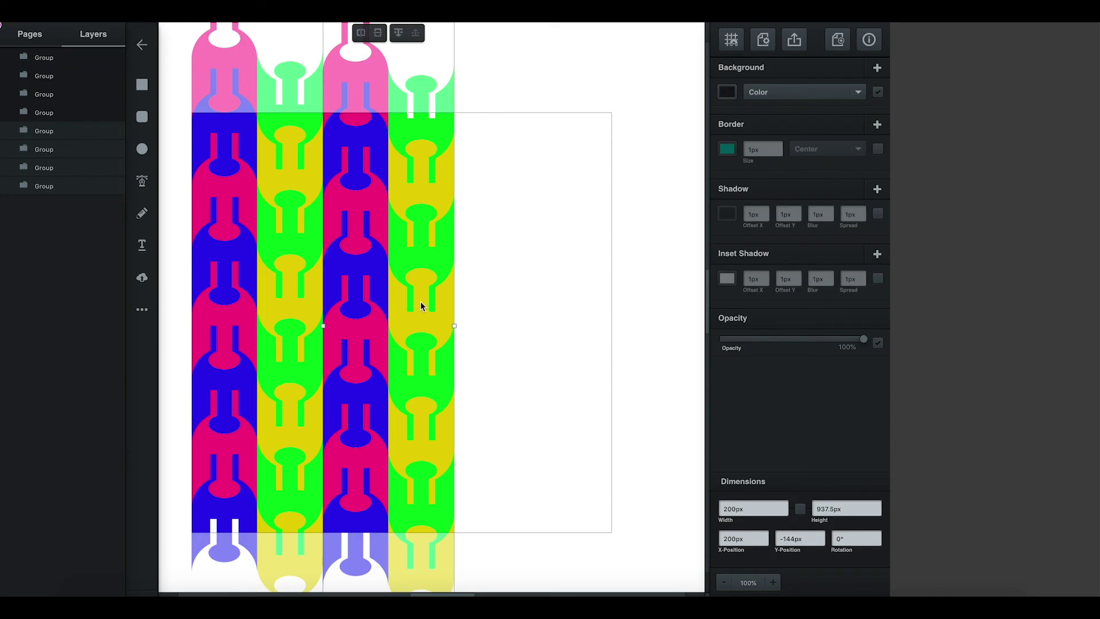
pyautogui.hotkey('ctrl', 'd')
pyautogui.moveTo(356, 282); pyautogui.dragTo(391, 285)
# Reposition the extra duplicate columns to the right, aligned against the originals.
pyautogui.click(391, 285)
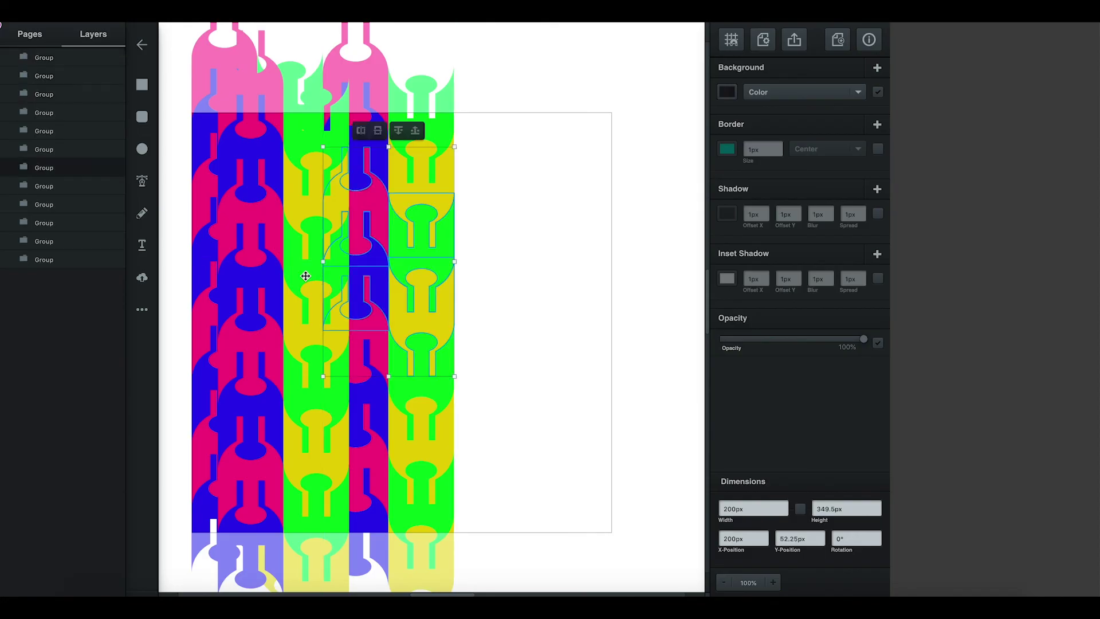
pyautogui.click(592, 238)
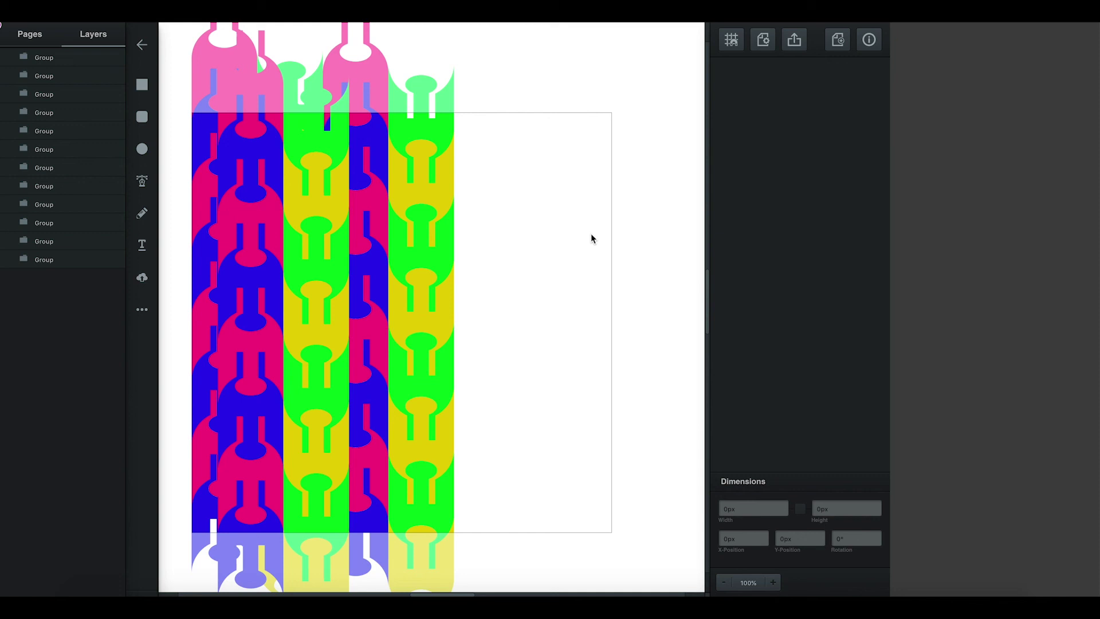
pyautogui.hotkey('ctrl', 'z')
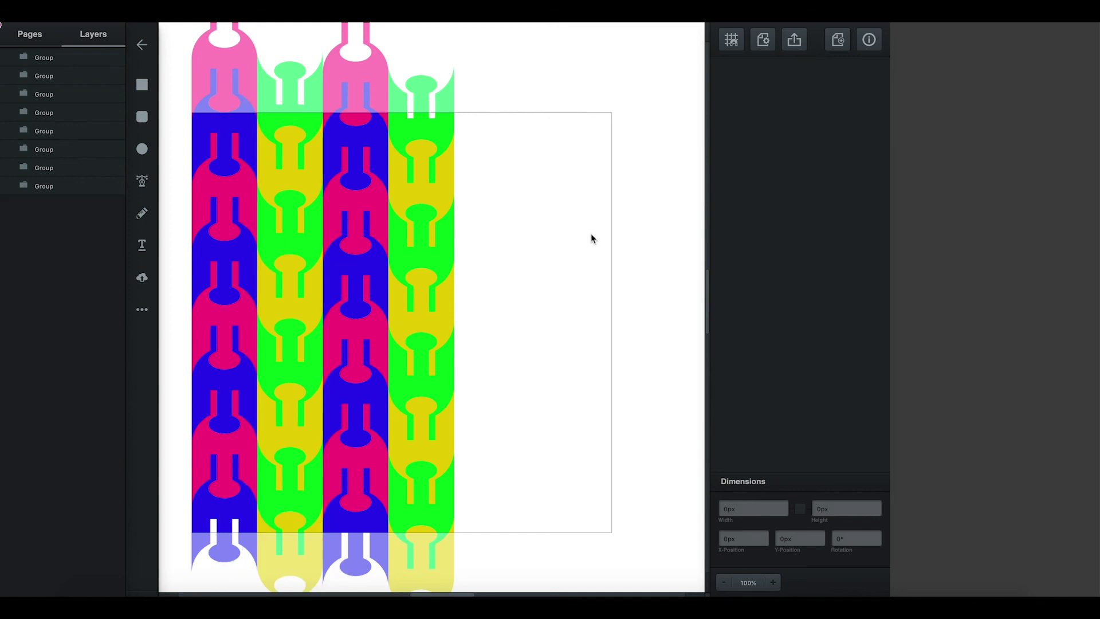
pyautogui.hotkey('ctrl', 'shift', 'z')
pyautogui.moveTo(308, 227); pyautogui.dragTo(530, 211)
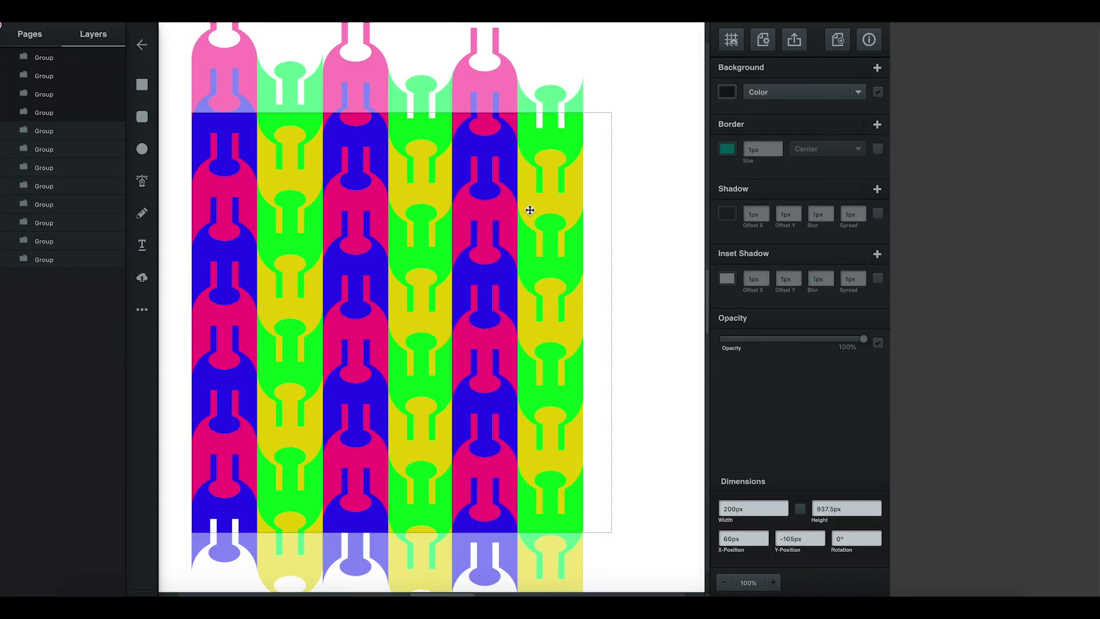
pyautogui.moveTo(529, 210); pyautogui.dragTo(530, 210)
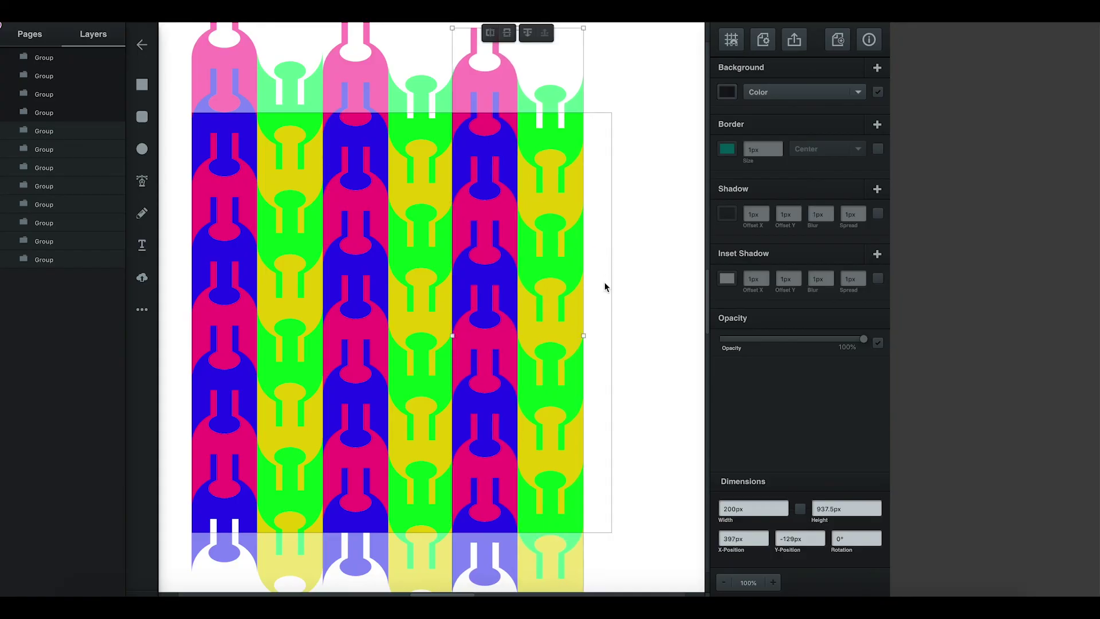